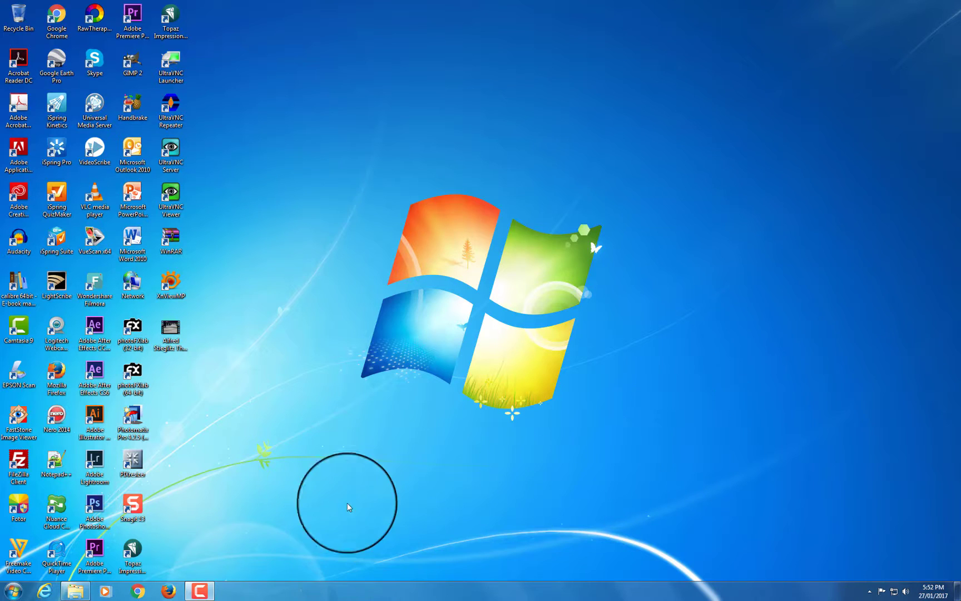
- Launch GIMP and create three default 640x400 blank images
double_click(133, 63)
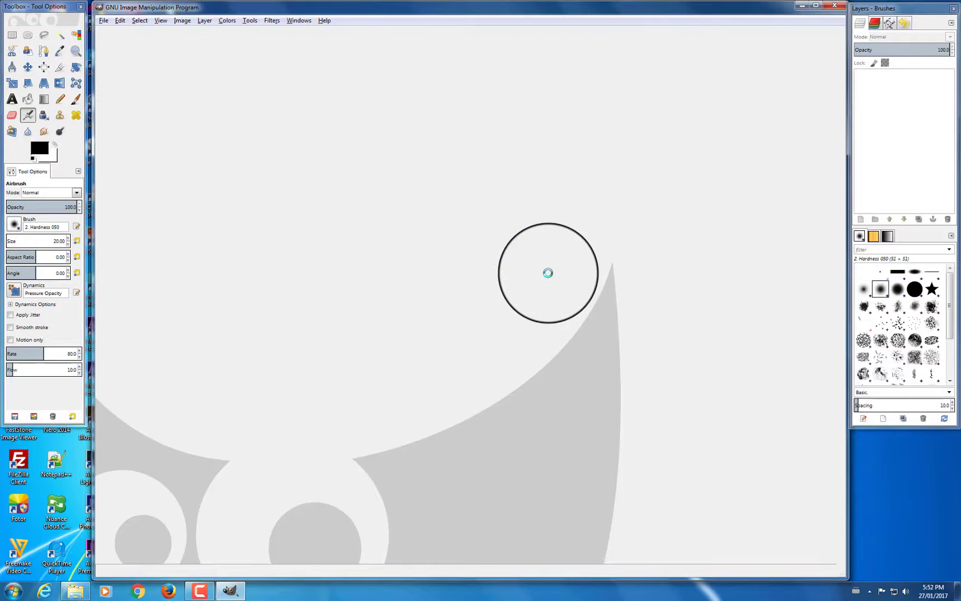
left_click(103, 21)
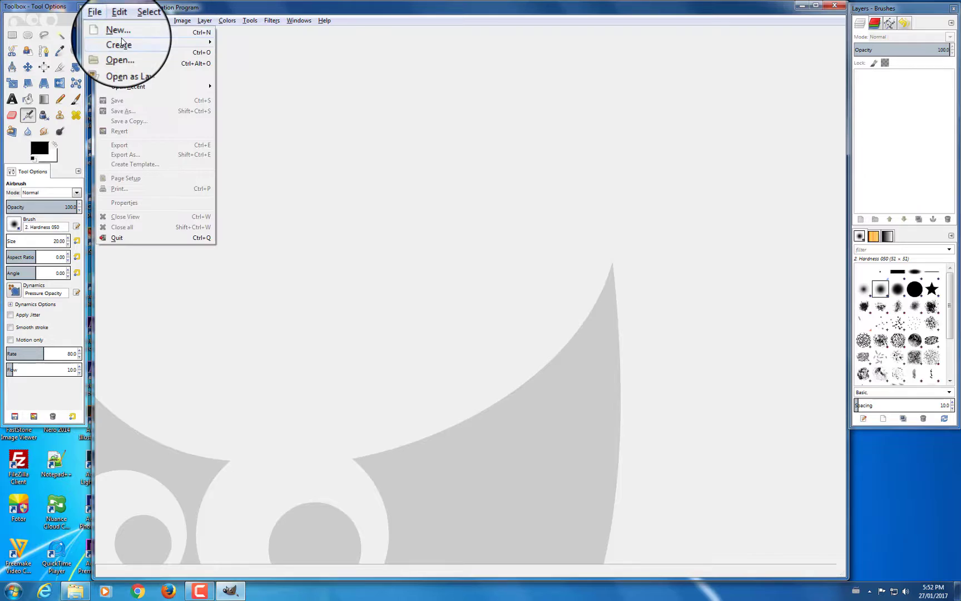
left_click(120, 32)
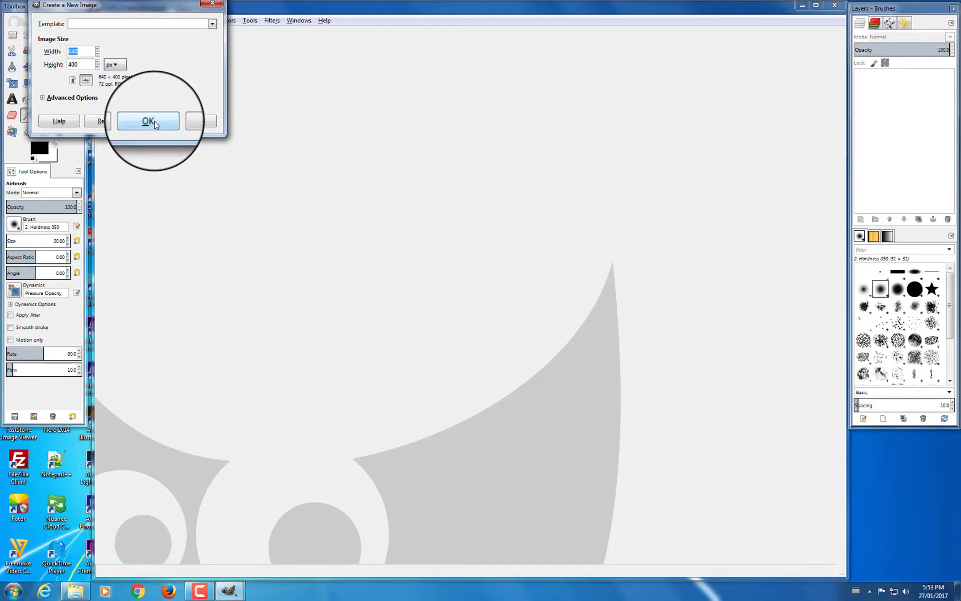
left_click(148, 121)
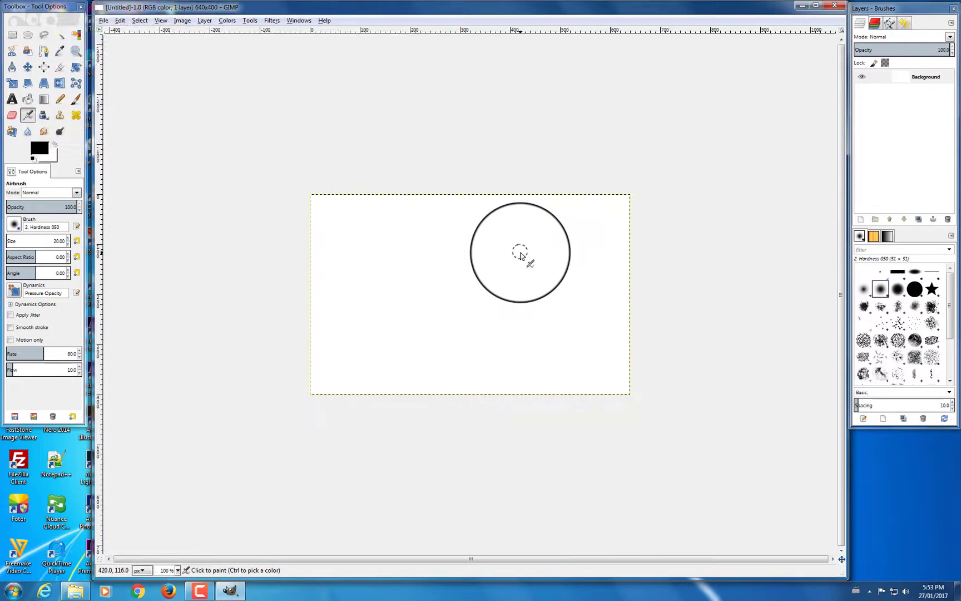
left_click(103, 22)
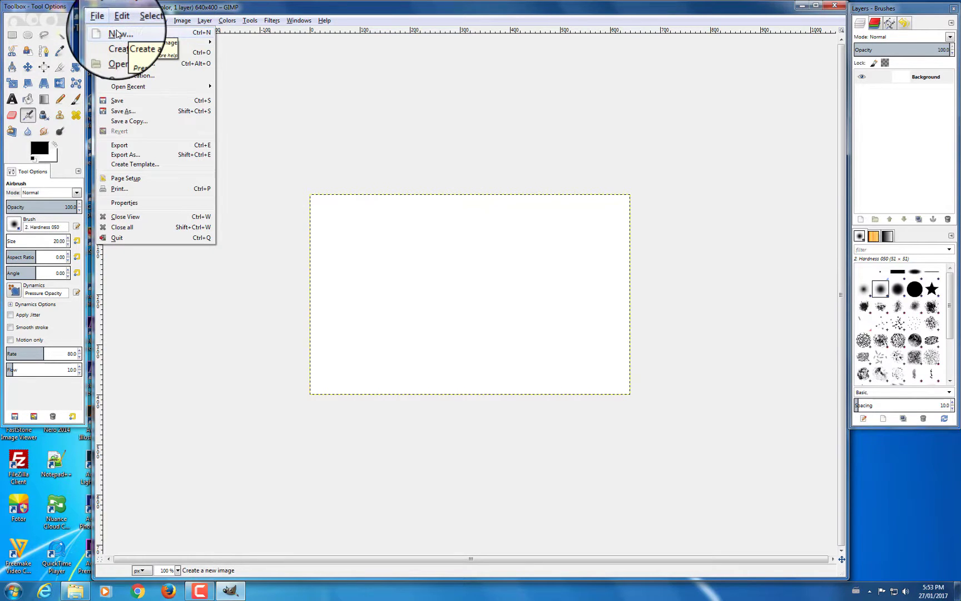
left_click(118, 34)
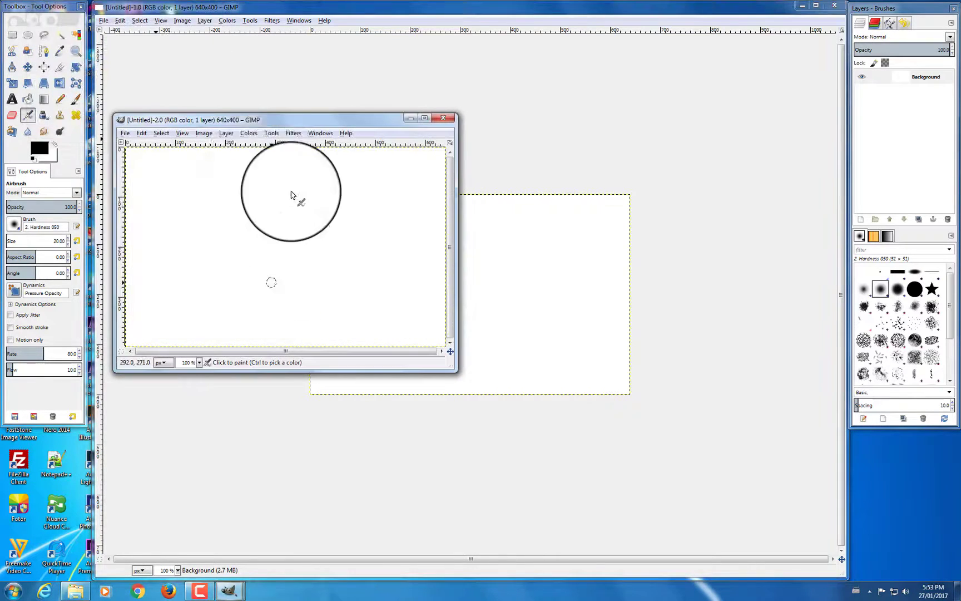
left_click_drag(274, 123, 590, 10)
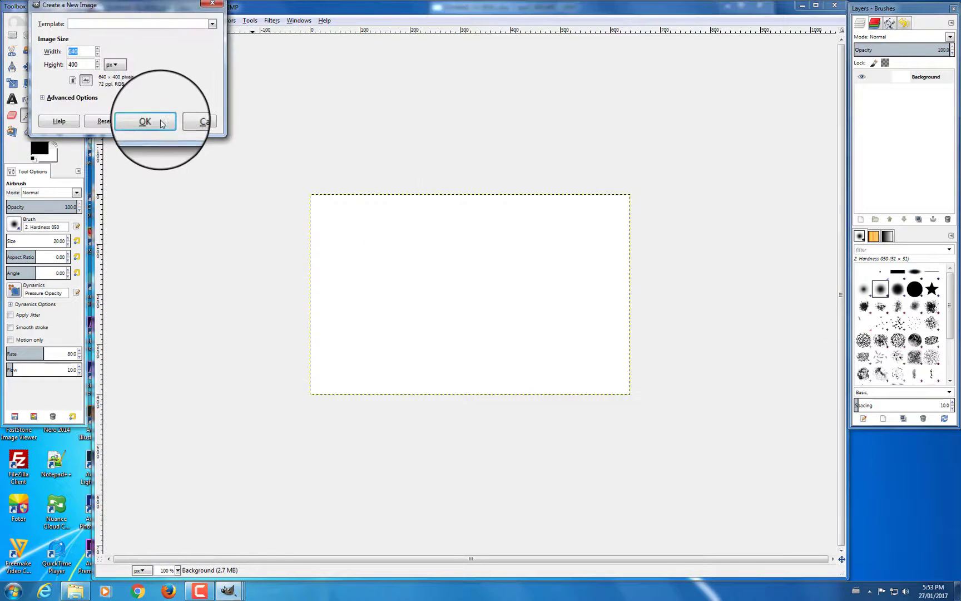
left_click(159, 120)
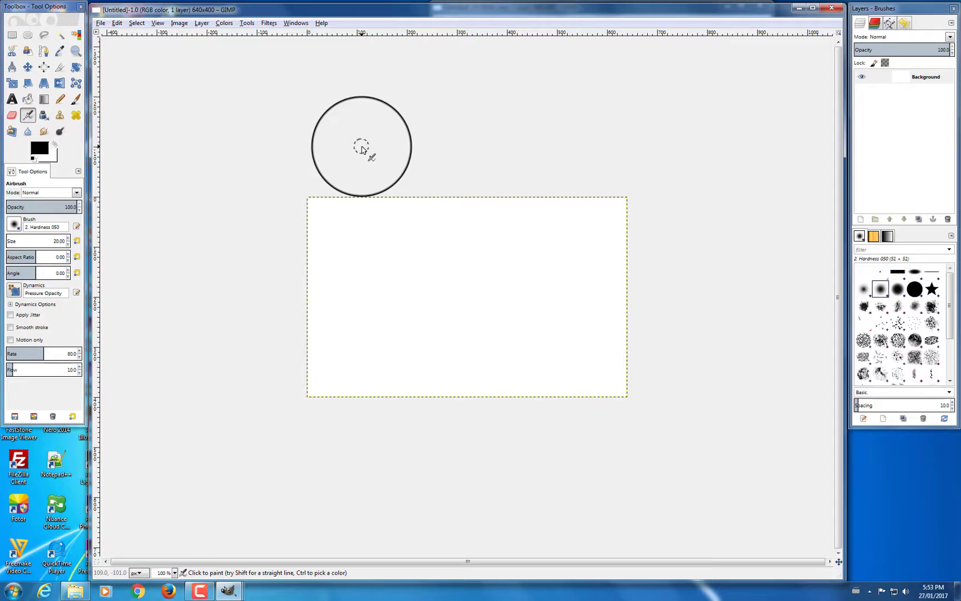
- Close all three image windows and quit GIMP
left_click(838, 10)
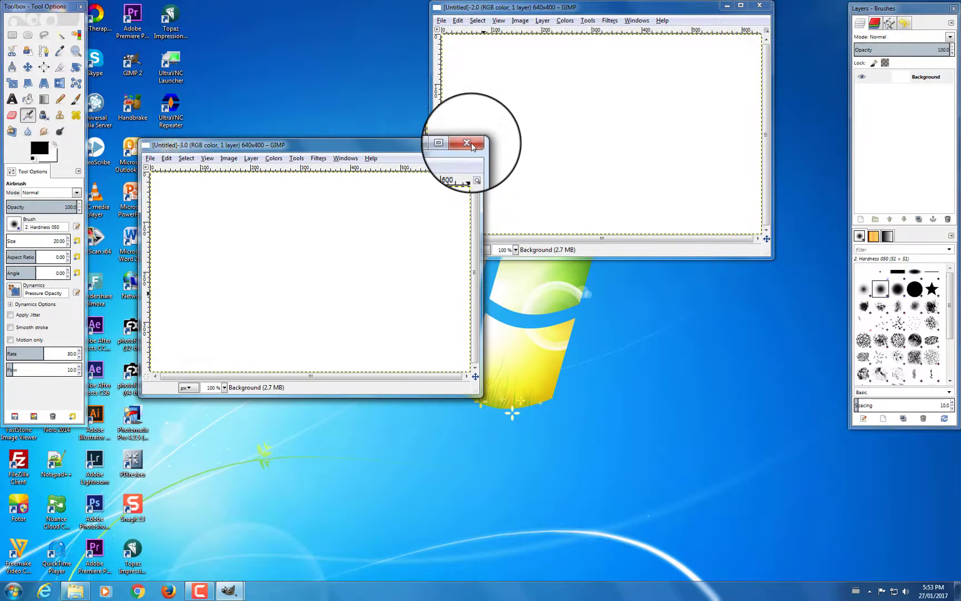
left_click(470, 142)
left_click(760, 6)
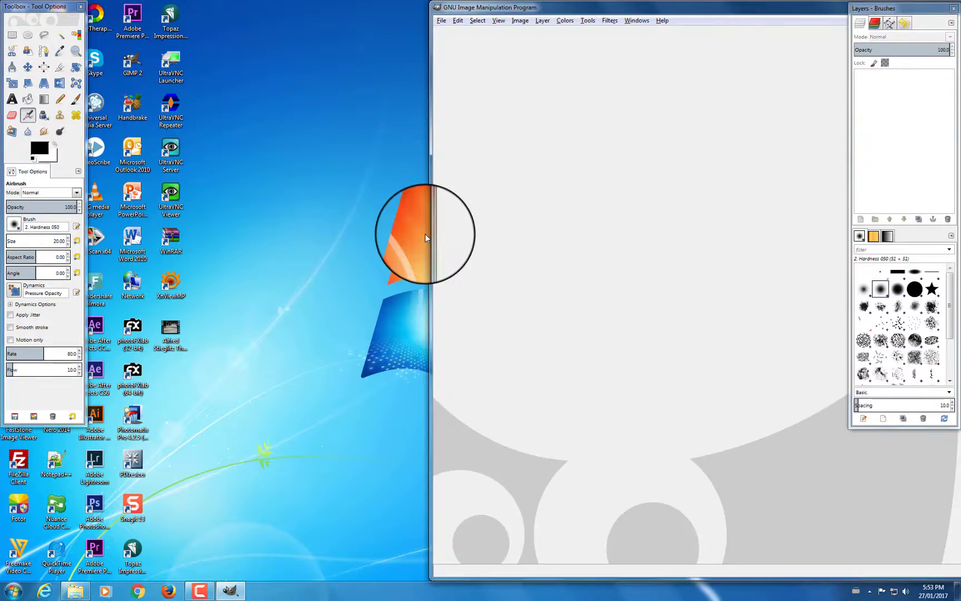
left_click_drag(682, 9, 347, 21)
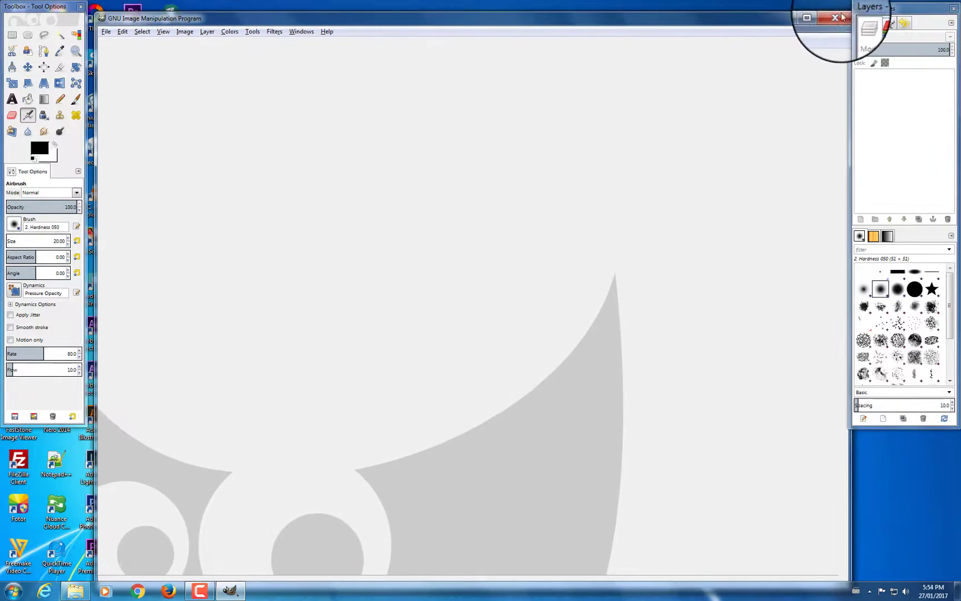
left_click(836, 17)
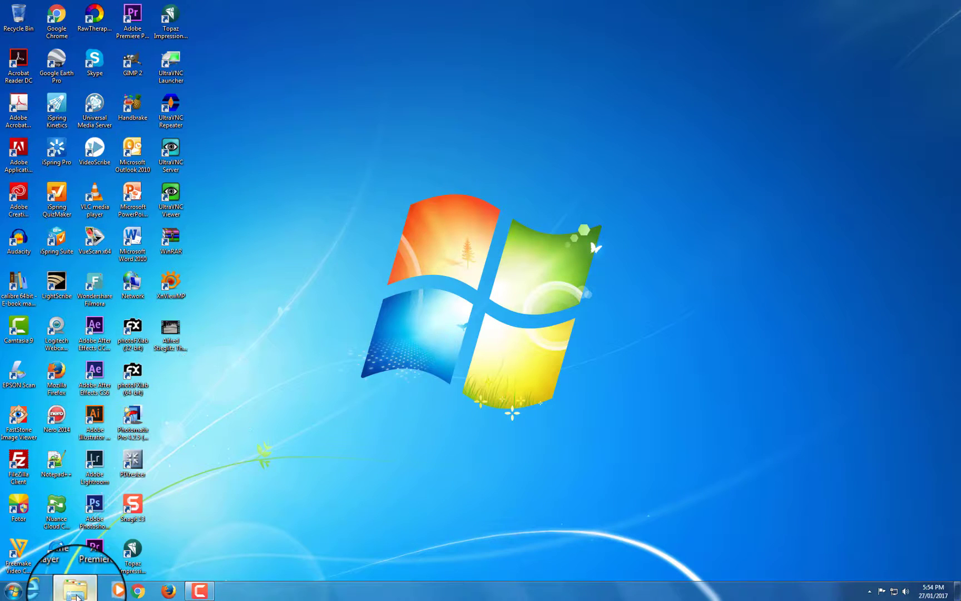
- Extract GimpPs-master.zip in place and open the extracted GimpPs-master folder
left_click(77, 593)
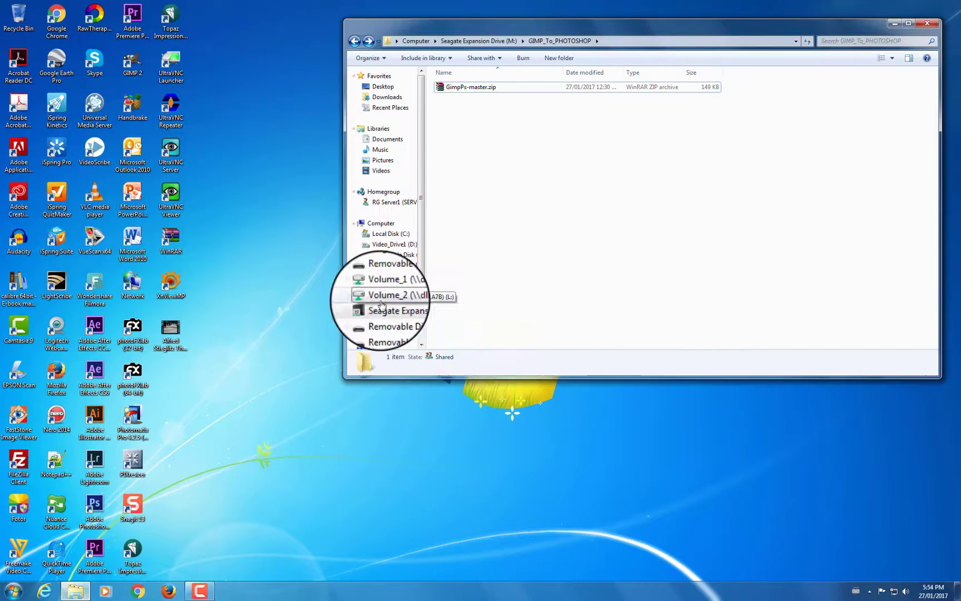
left_click_drag(510, 29, 513, 17)
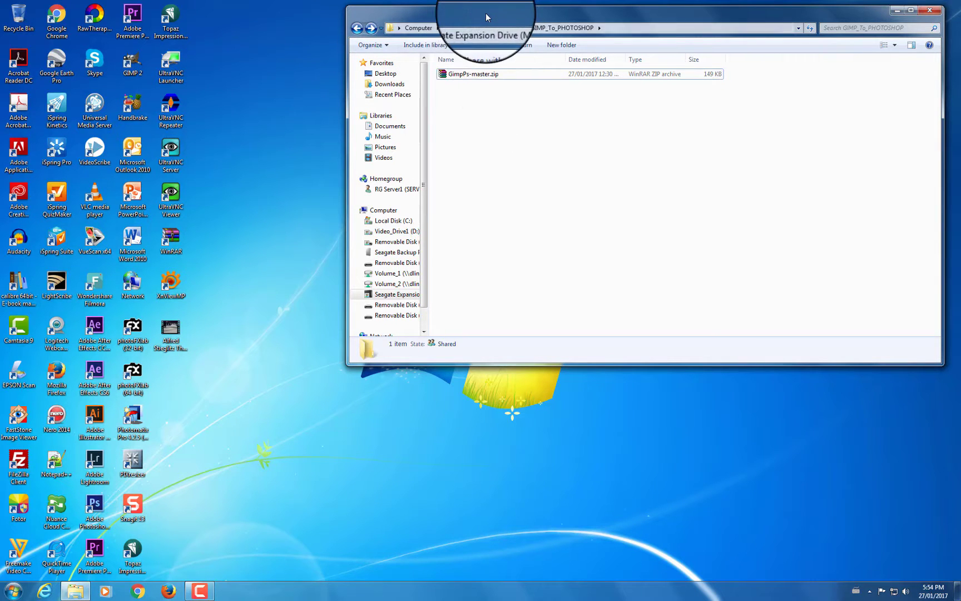
left_click_drag(486, 14, 498, 15)
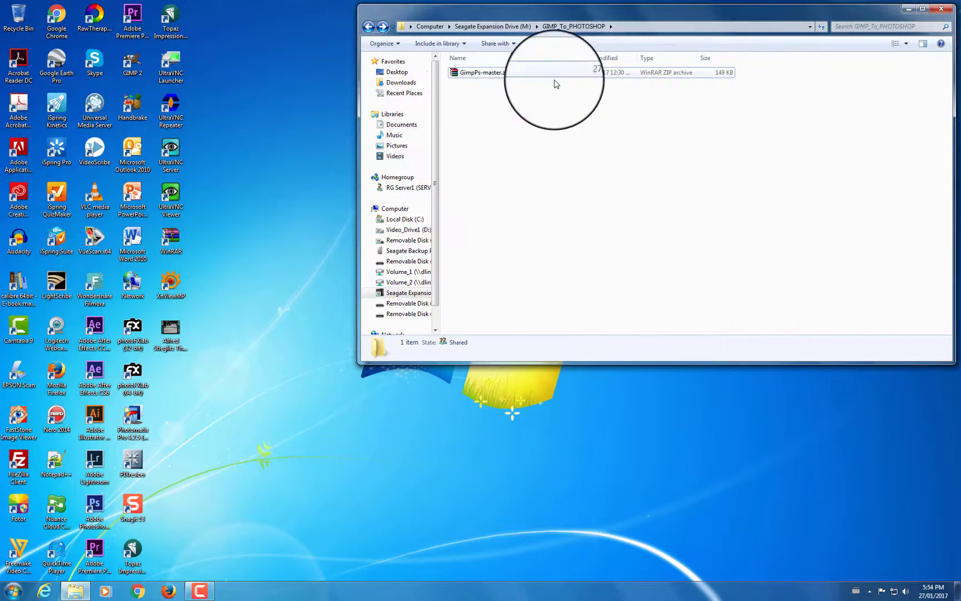
right_click(492, 75)
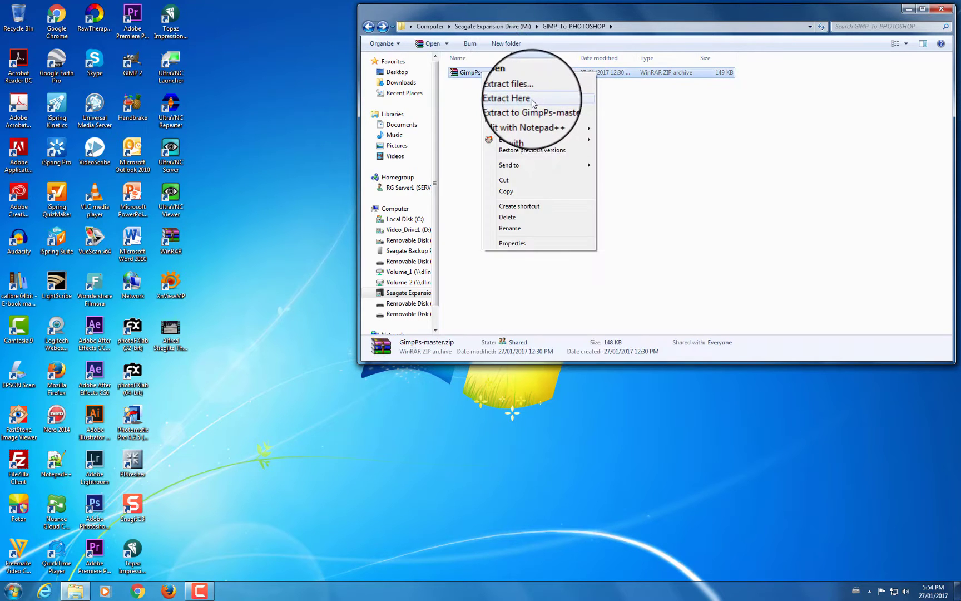
left_click(523, 97)
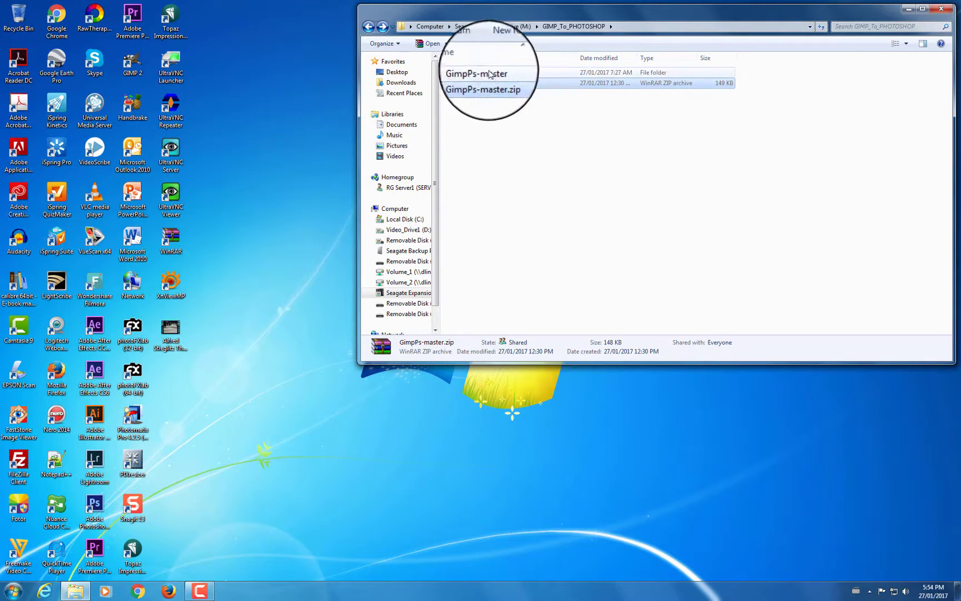
double_click(489, 75)
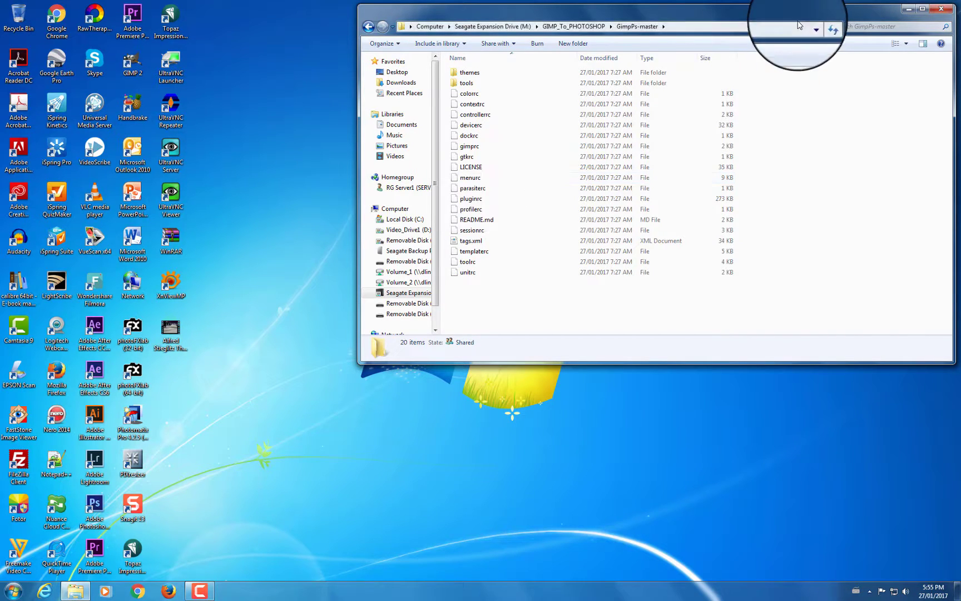
- In a second Explorer window, browse Local Disk (C:) > Users > your home folder > .gimp-2.8
left_click_drag(796, 15, 789, 14)
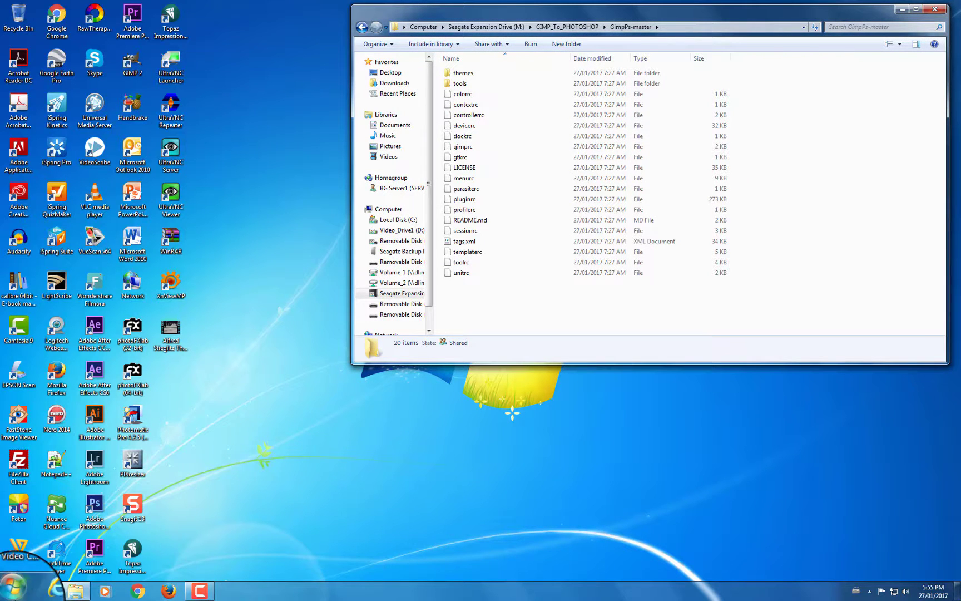
left_click(13, 590)
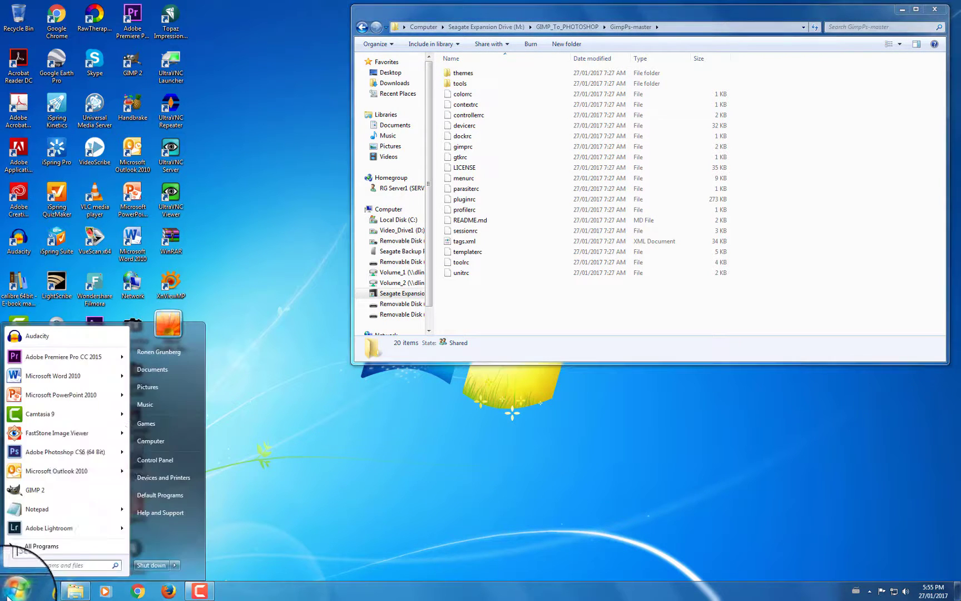
left_click(165, 442)
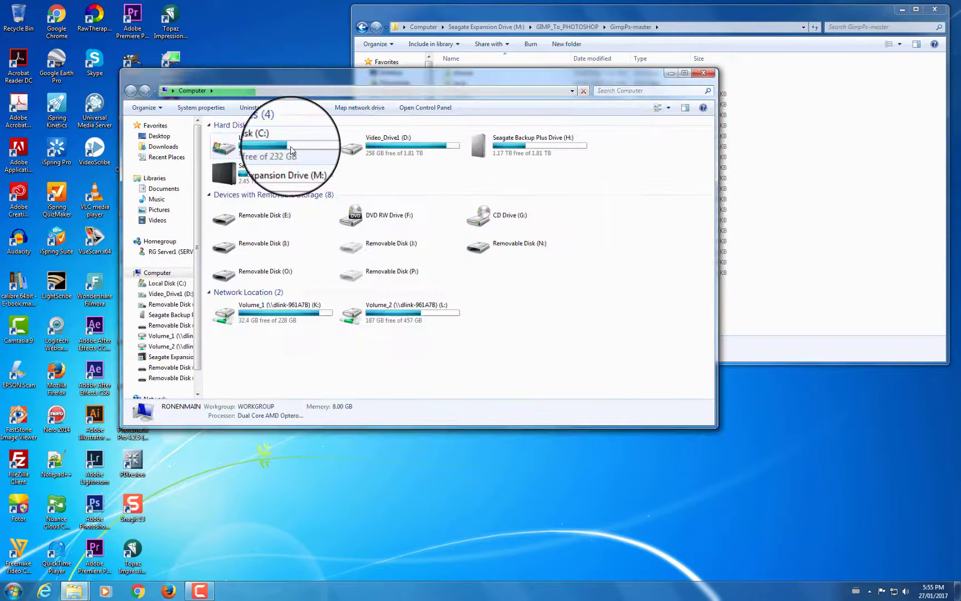
double_click(288, 147)
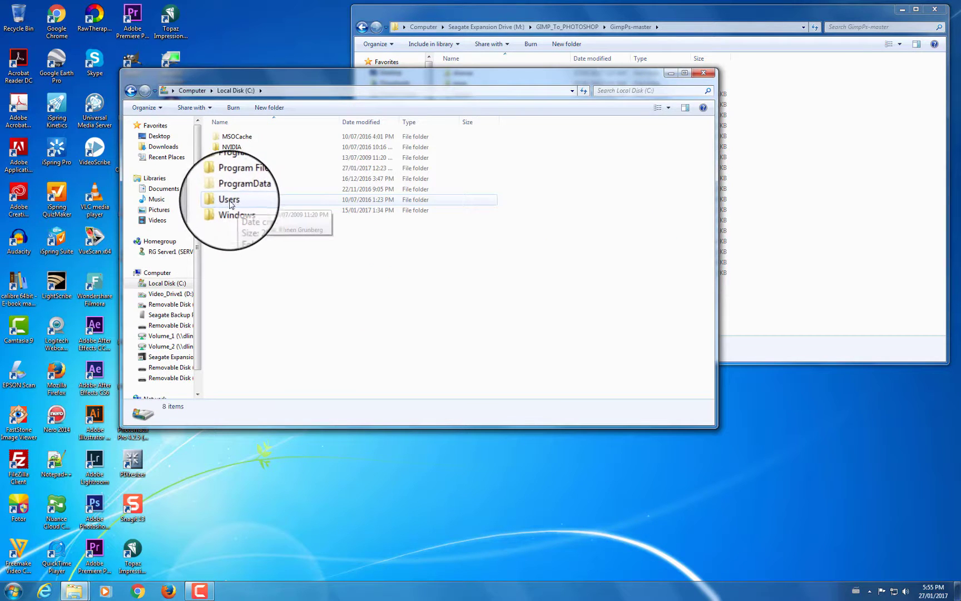
left_click(192, 91)
double_click(283, 142)
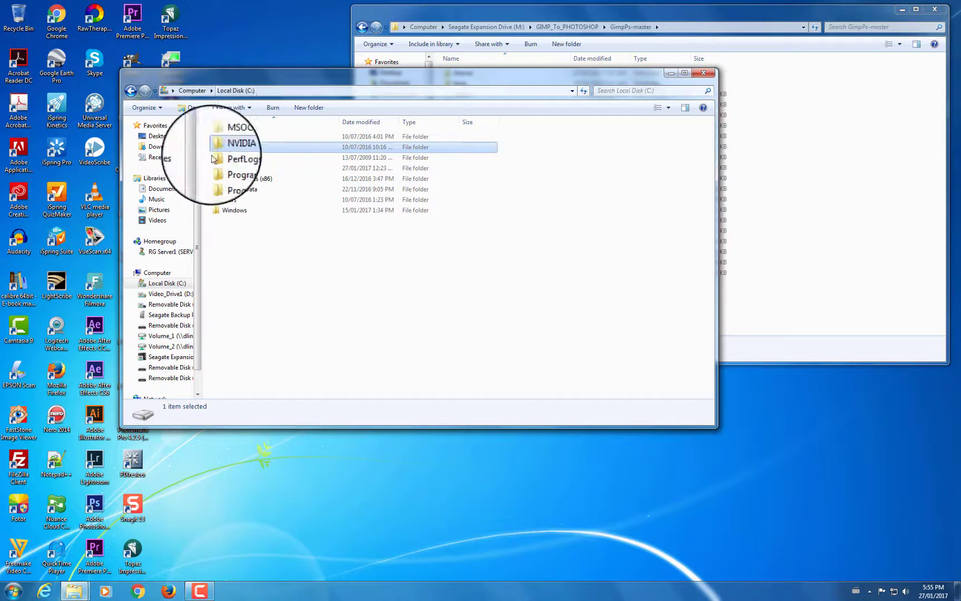
double_click(228, 199)
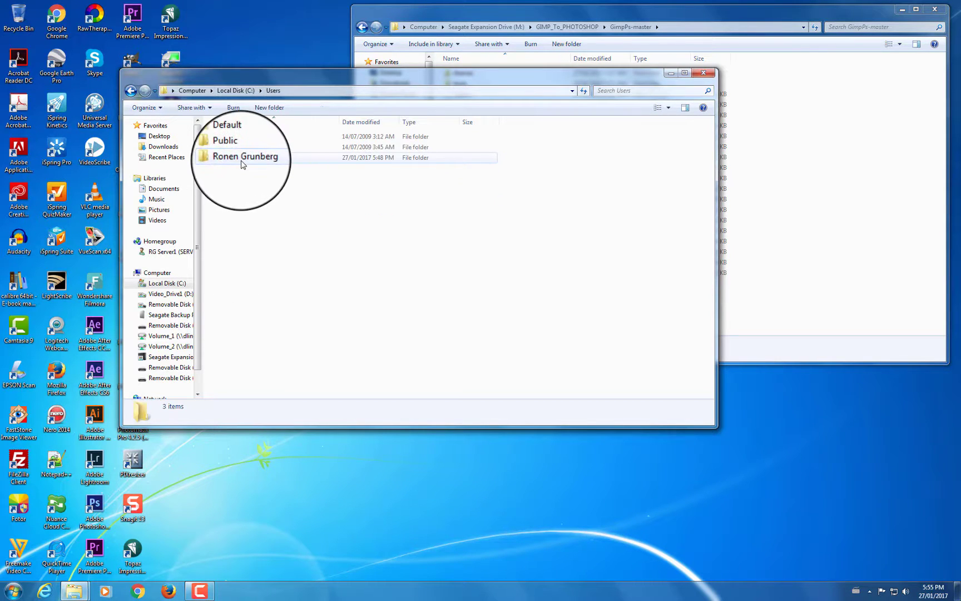
double_click(243, 158)
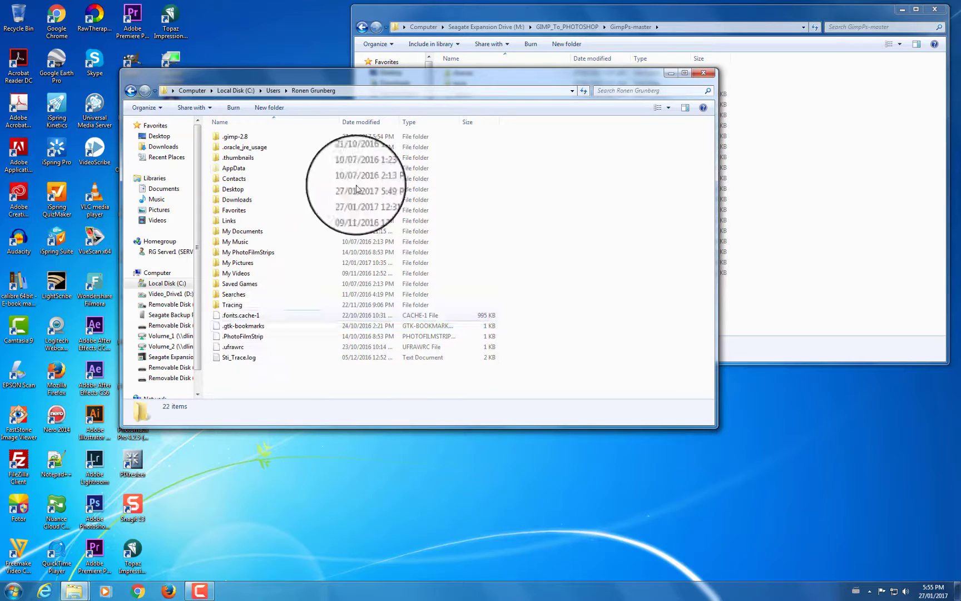
double_click(227, 141)
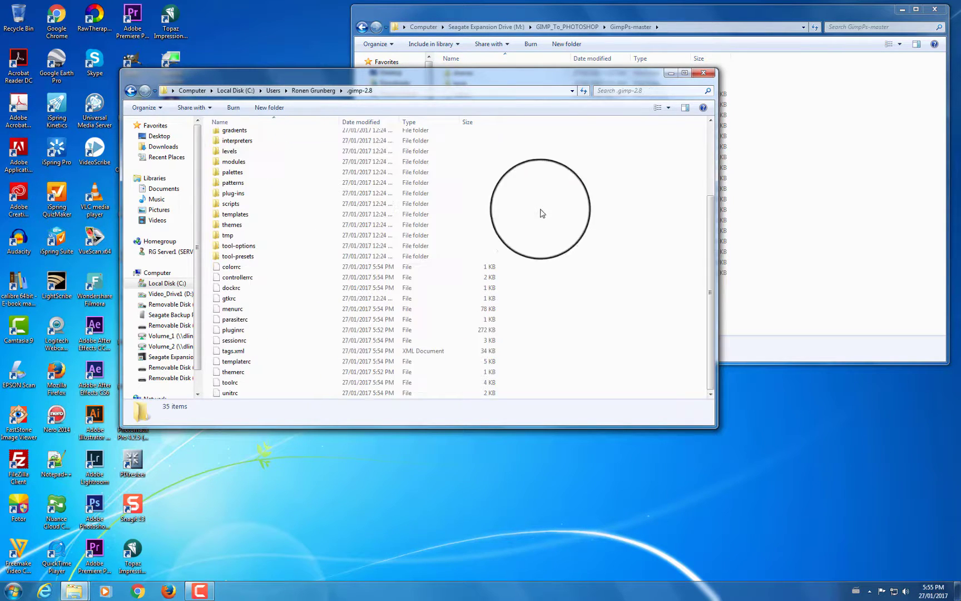
scroll(551, 250, "down", 3)
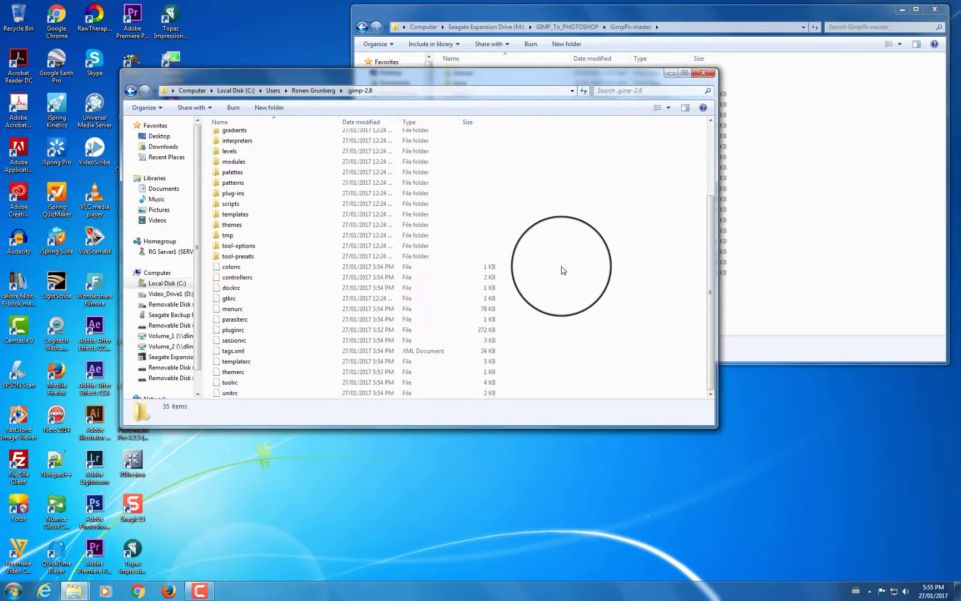
scroll(561, 268, "up", 3)
left_click_drag(358, 79, 517, 65)
- Copy the .gimp-2.8 folder onto the desktop as a backup
left_click(287, 78)
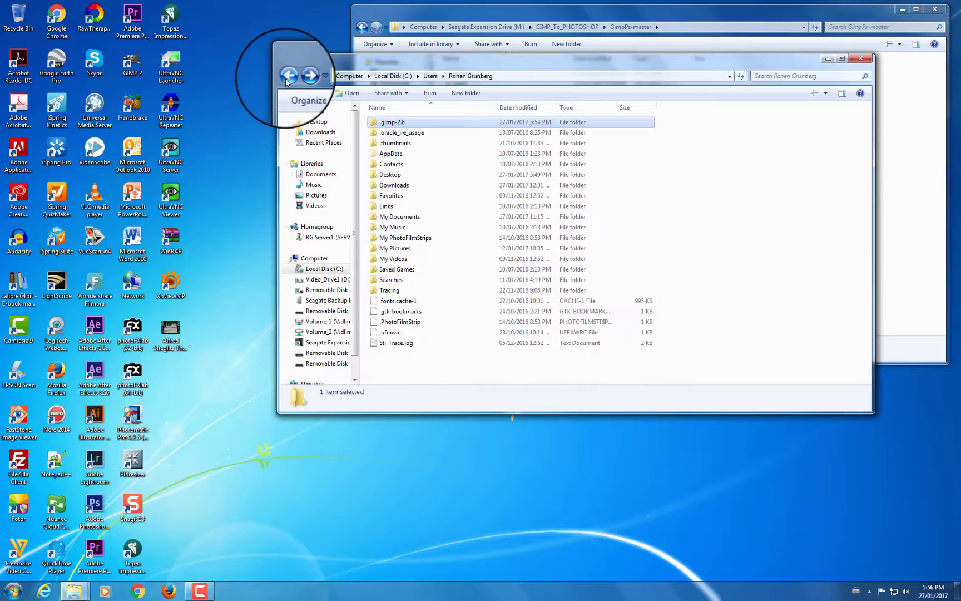
left_click_drag(356, 59, 401, 37)
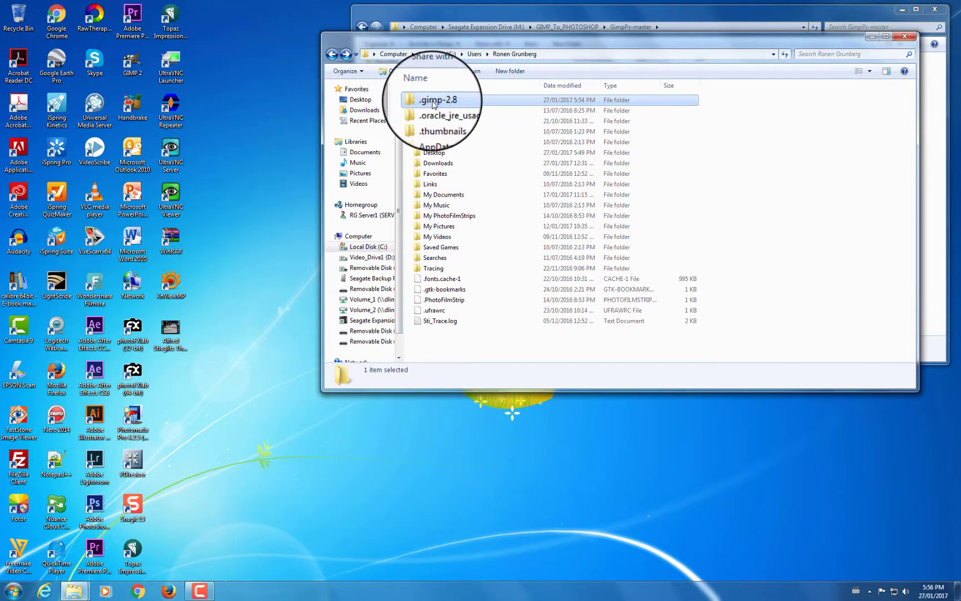
left_click_drag(433, 104, 182, 411)
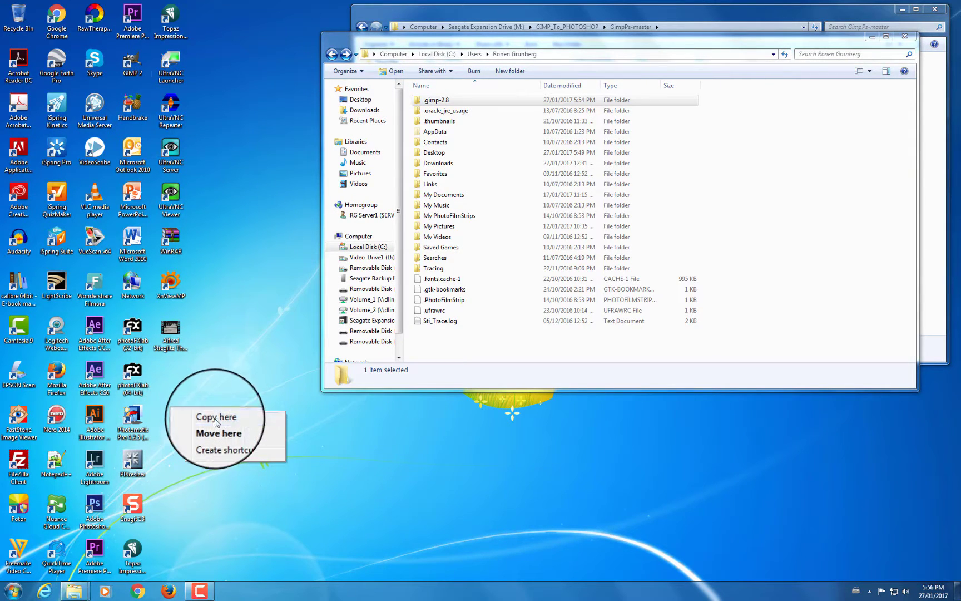
left_click(214, 421)
- Open .gimp-2.8 beside GimpPs-master and select all 20 GimpPs-master files
left_click_drag(534, 38, 210, 15)
double_click(266, 163)
left_click_drag(668, 14, 797, 163)
key("ctrl+a")
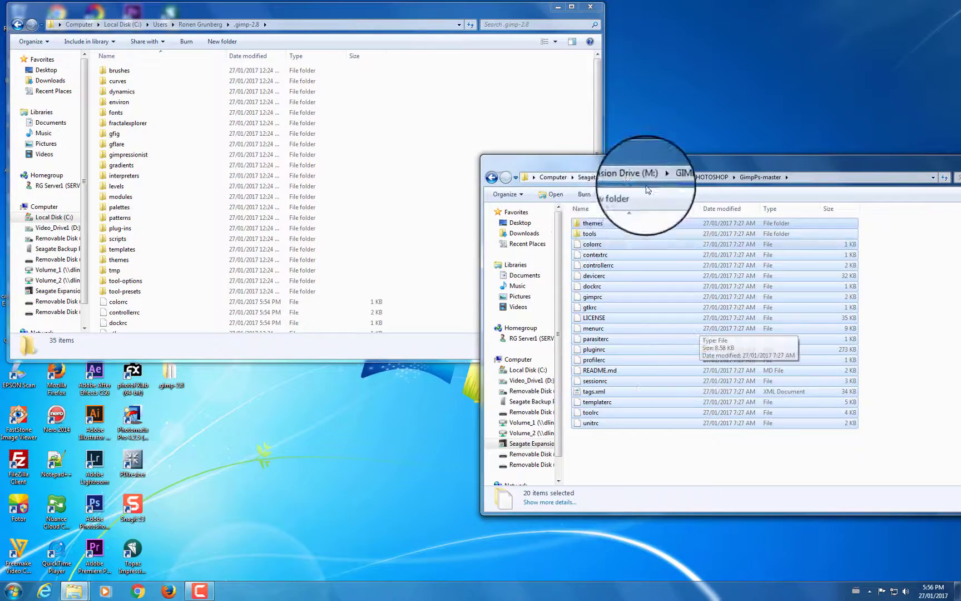
left_click_drag(621, 165, 695, 30)
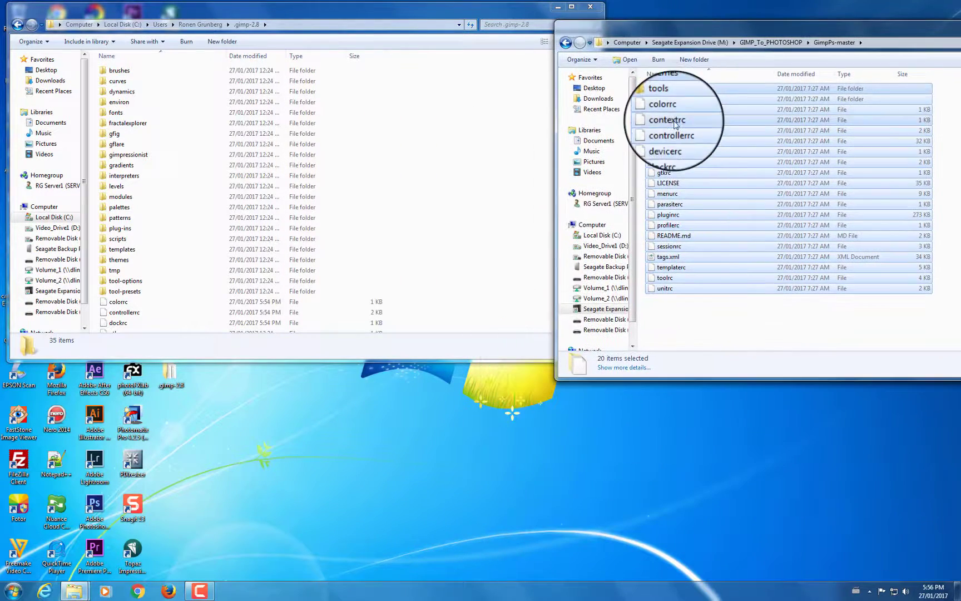
- Copy the 20 GimpPs-master files into .gimp-2.8, replacing all conflicts and merging the themes folder
left_click_drag(673, 119, 478, 183)
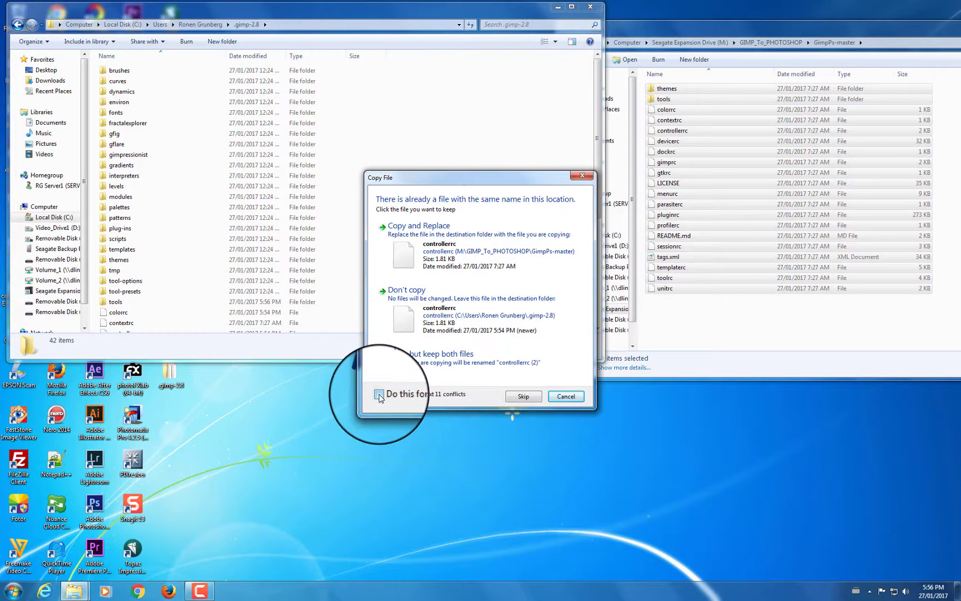
left_click(379, 395)
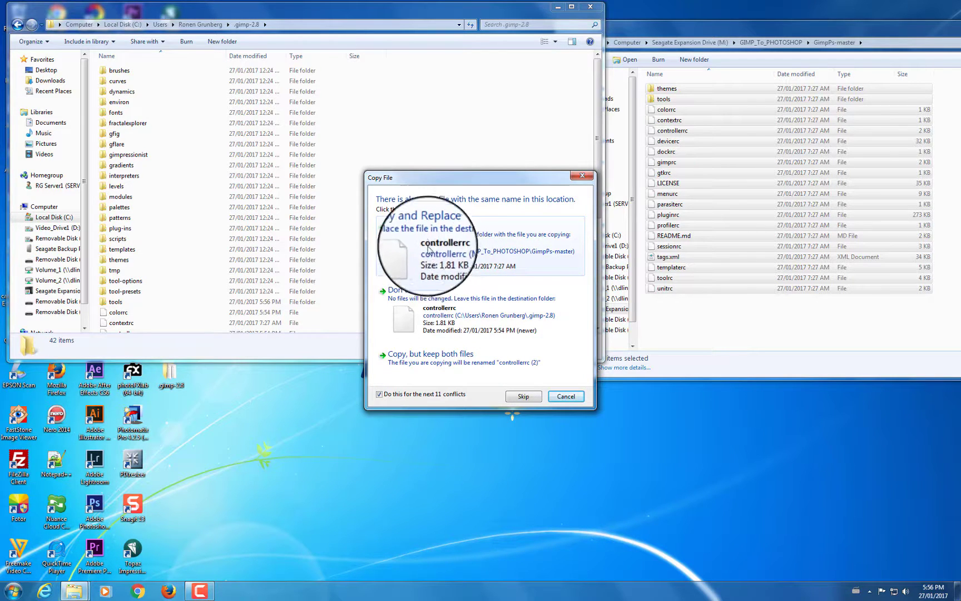
left_click(426, 248)
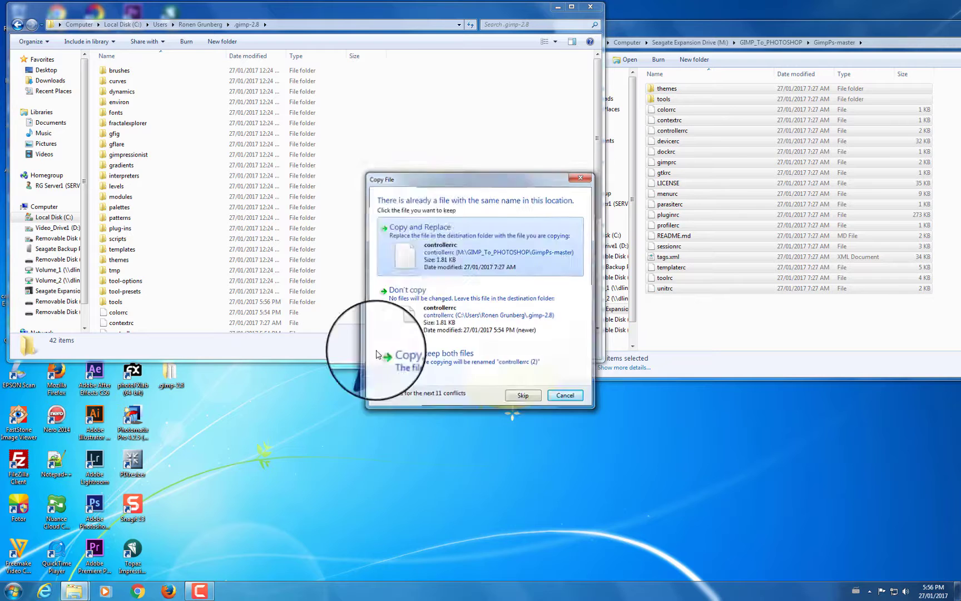
left_click(393, 405)
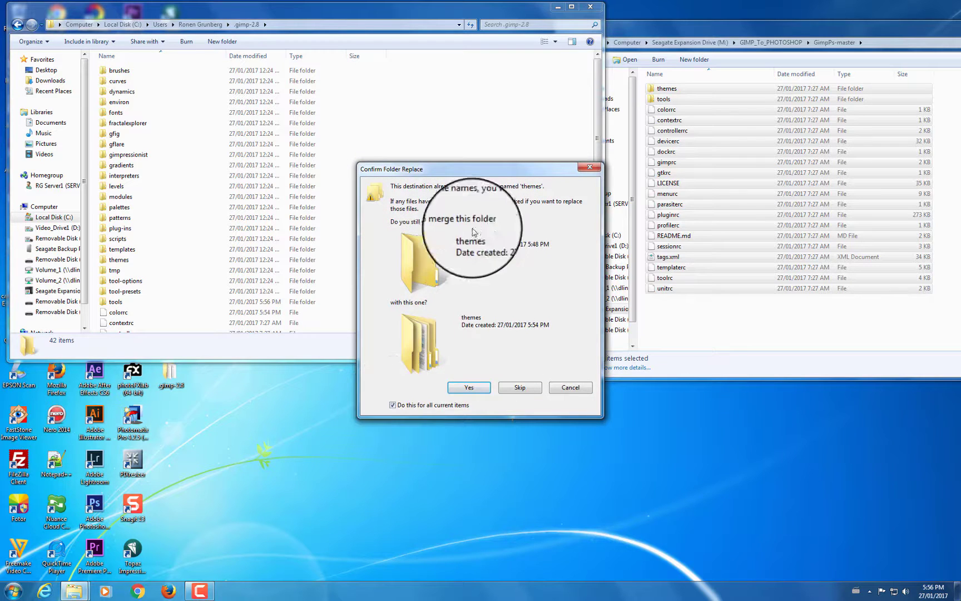
left_click(467, 388)
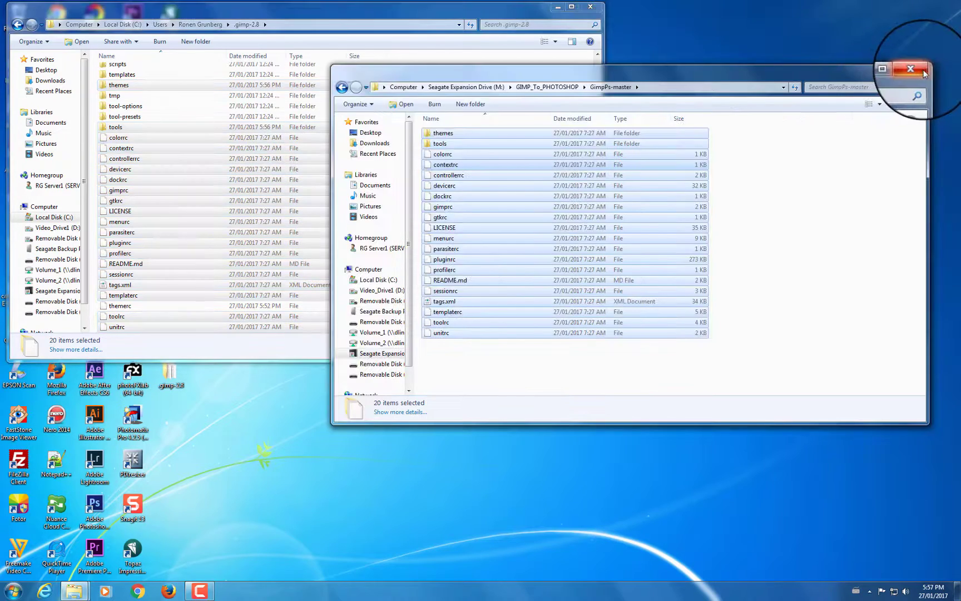
- Close both Explorer windows and launch GIMP 2 from the Start menu
left_click(911, 69)
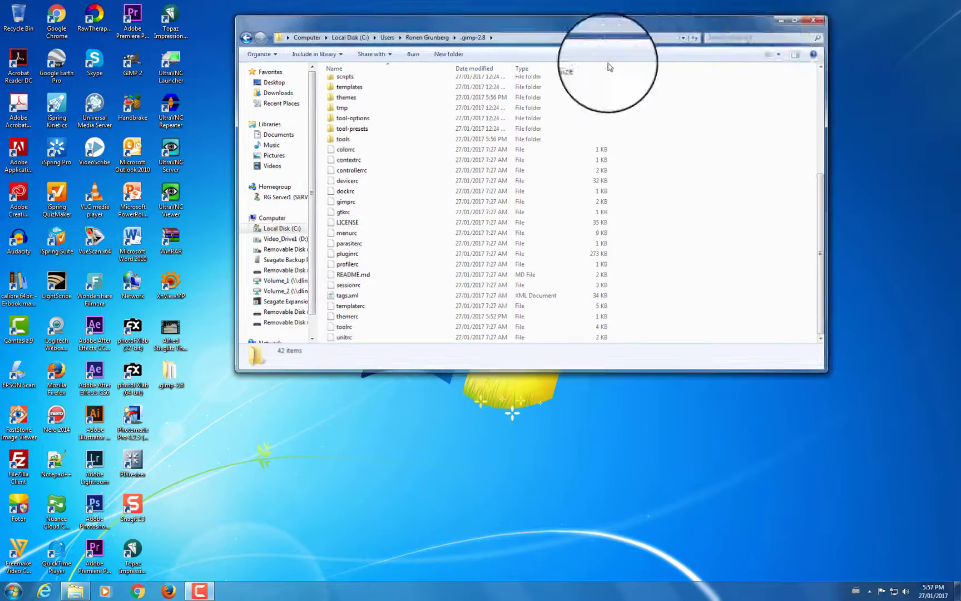
key("alt+F4")
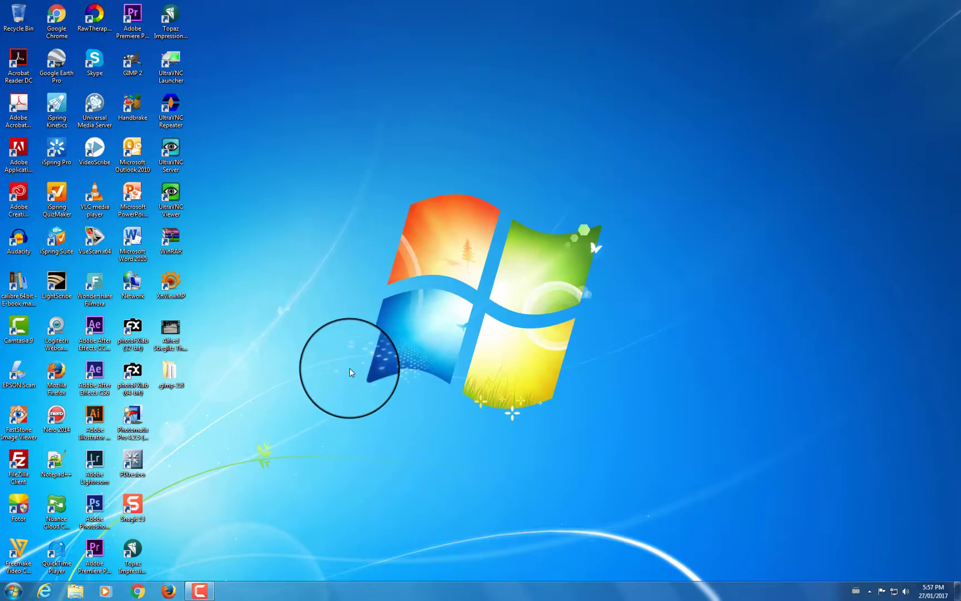
left_click(12, 590)
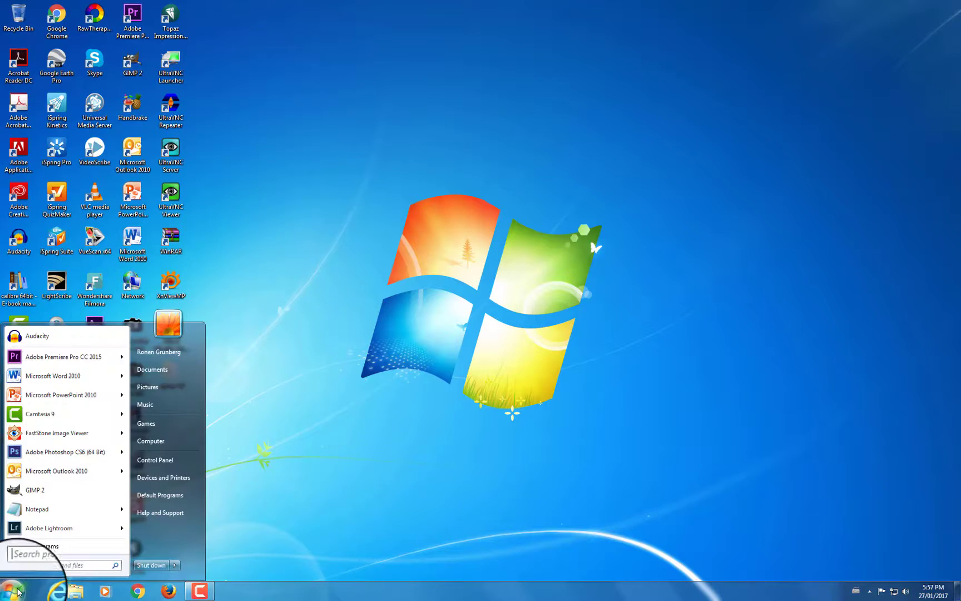
left_click(42, 490)
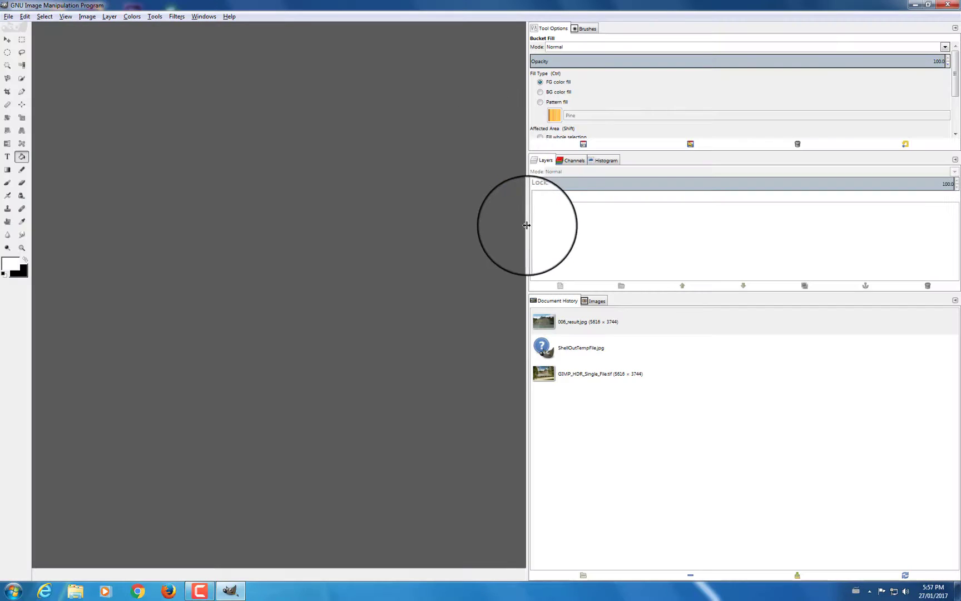
- Narrow the side panels to widen the canvas, then open 006_result.jpg
left_click_drag(526, 225, 834, 230)
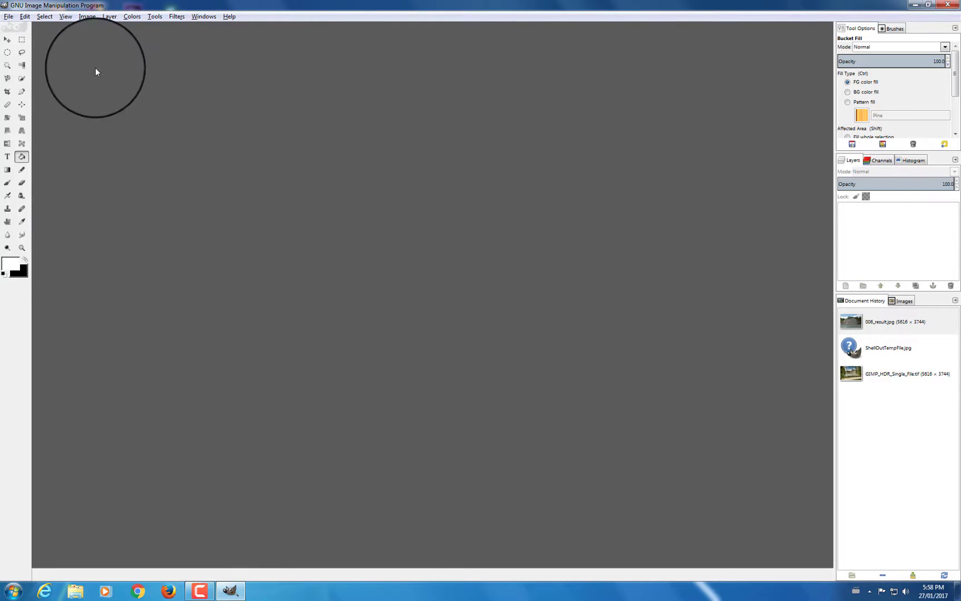
left_click(7, 18)
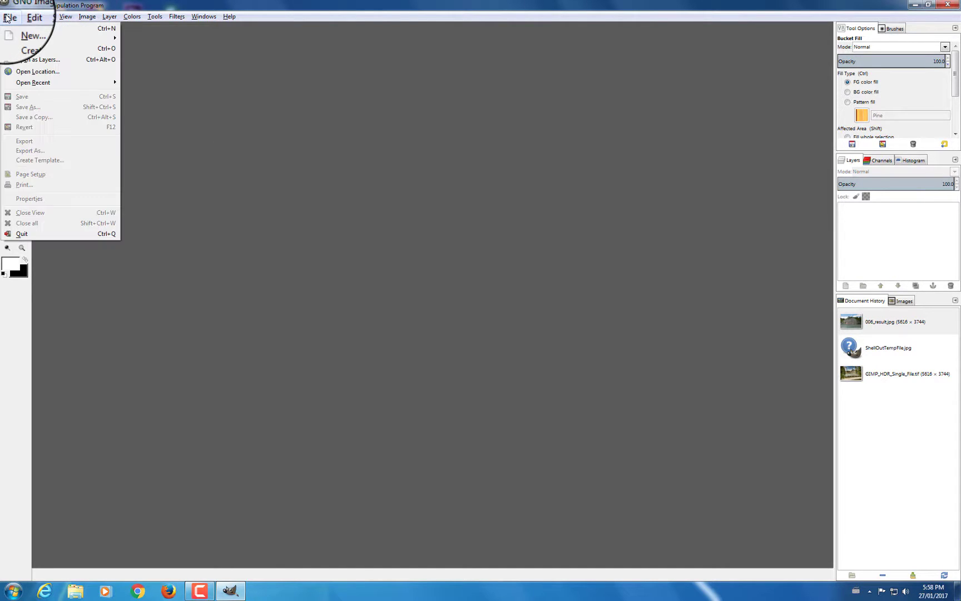
left_click(25, 49)
left_click(138, 69)
double_click(138, 70)
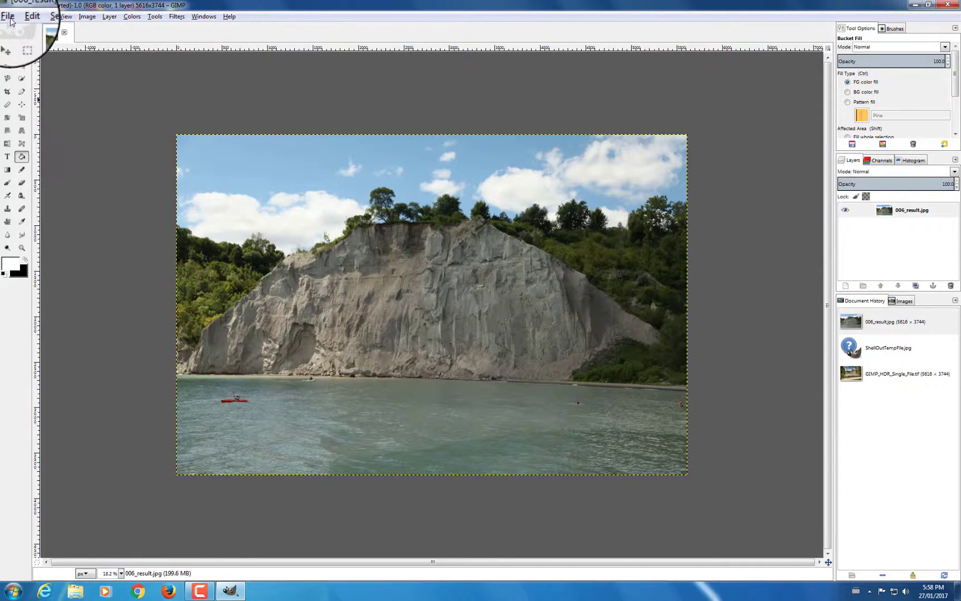
- Open 032_result.jpg as a second image tab
left_click(9, 17)
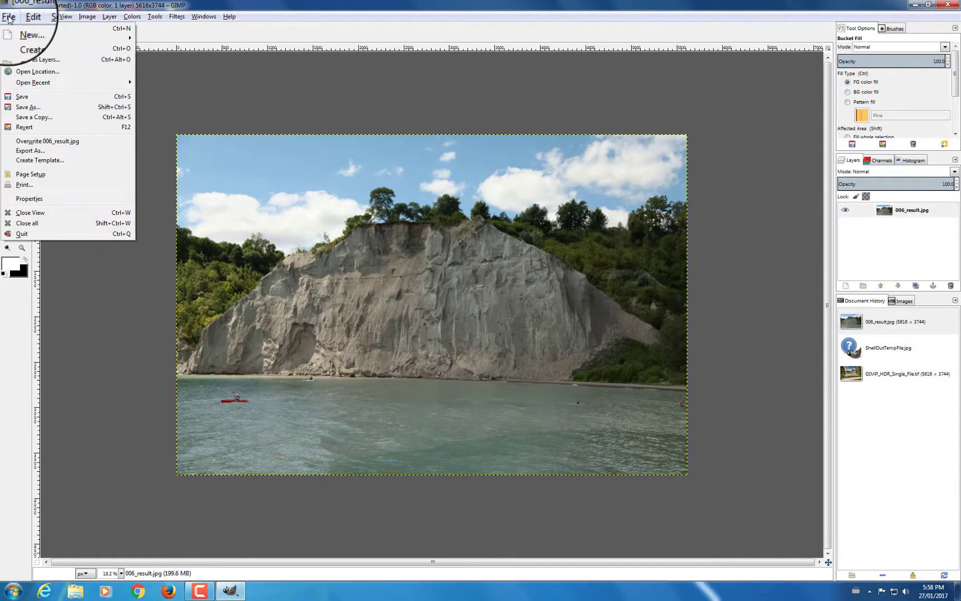
left_click(34, 49)
left_click(147, 161)
left_click(406, 365)
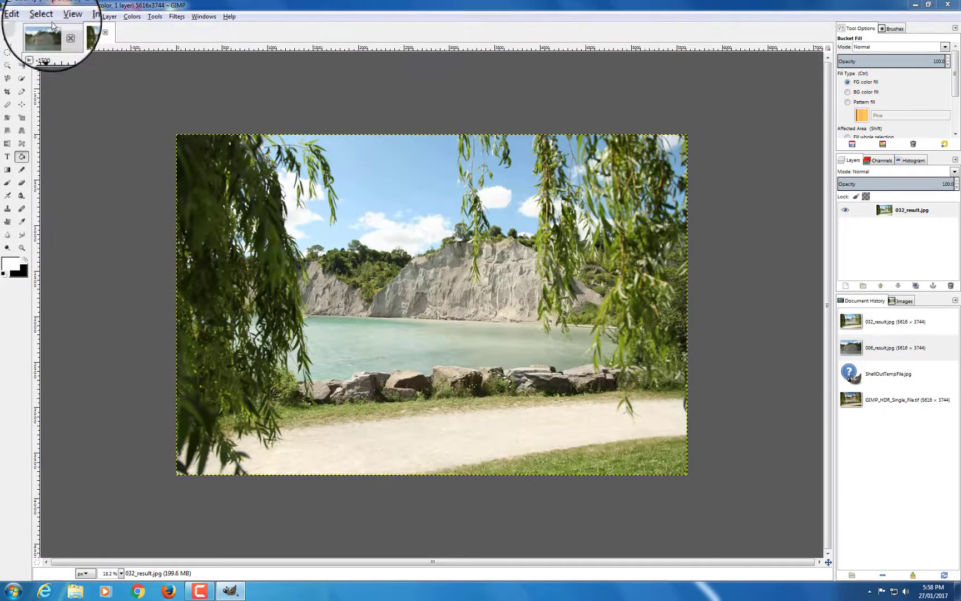
- Switch between the 006_result and 032_result tabs and browse the Image menu without choosing
left_click(52, 27)
left_click(92, 34)
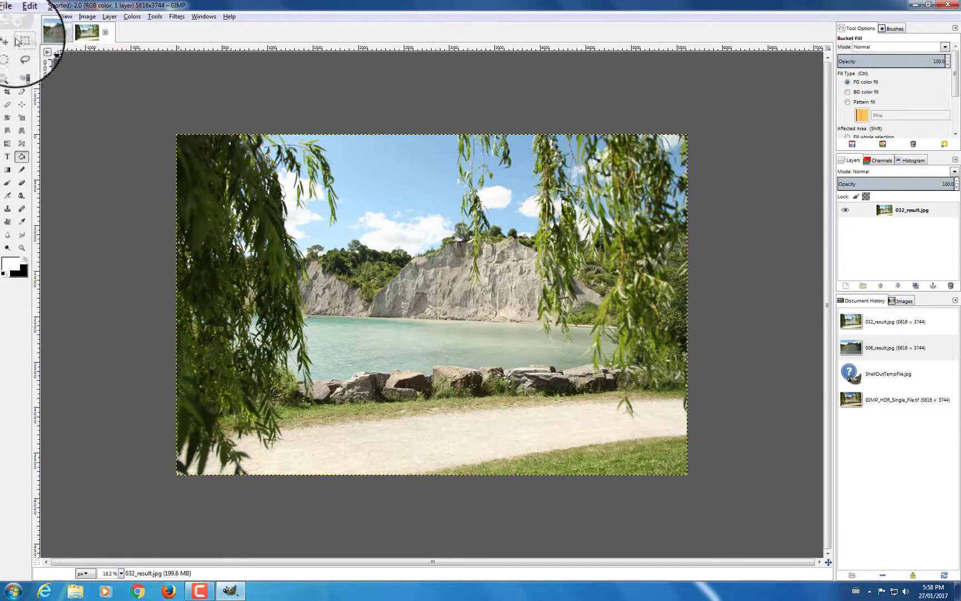
left_click(53, 28)
left_click(89, 32)
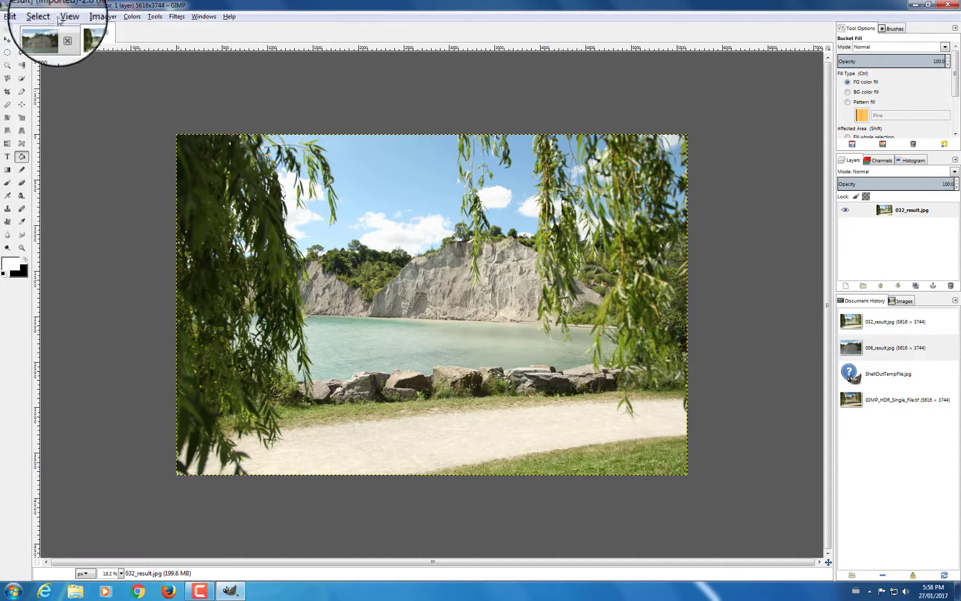
left_click(85, 20)
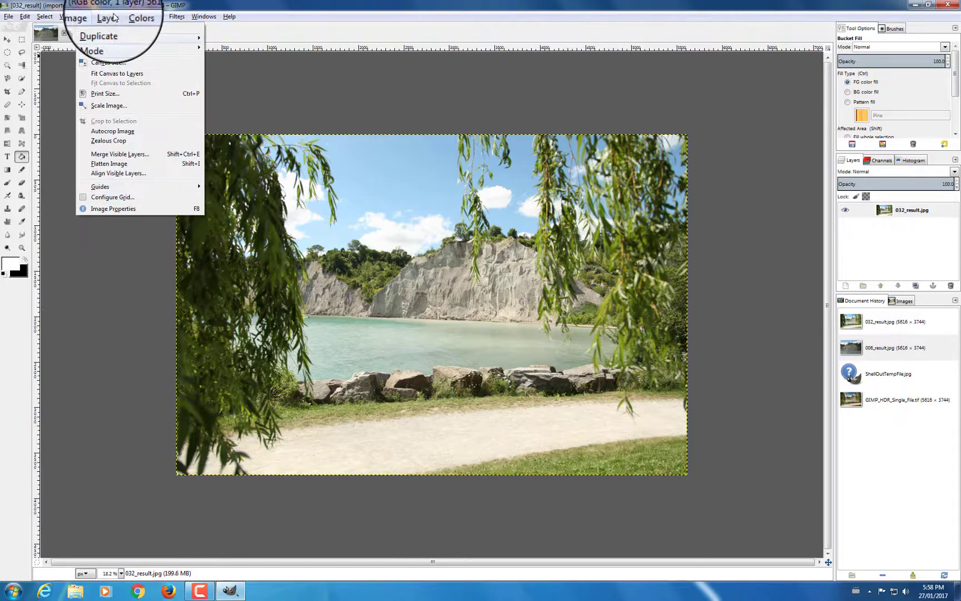
mouse_move(206, 19)
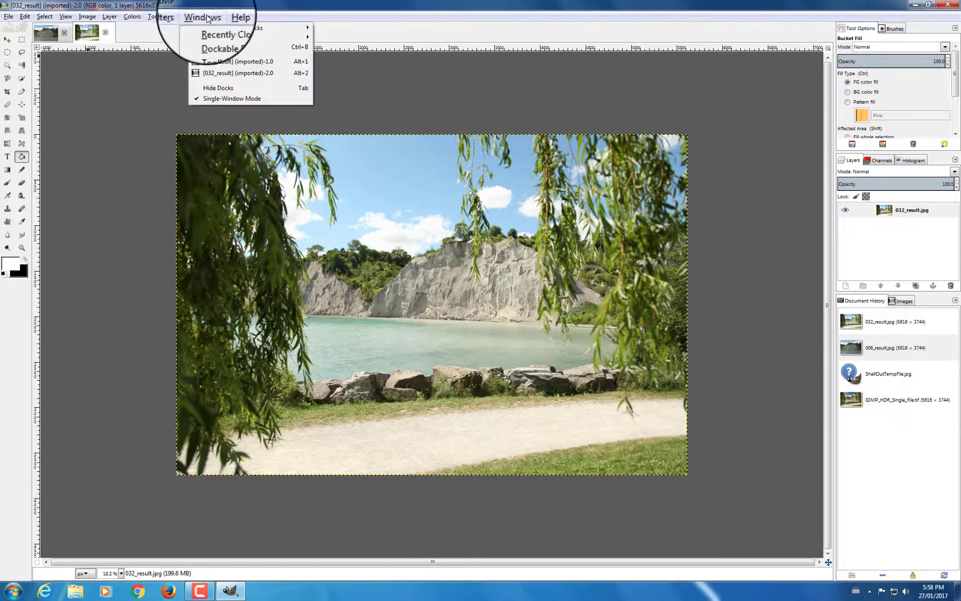
left_click(136, 301)
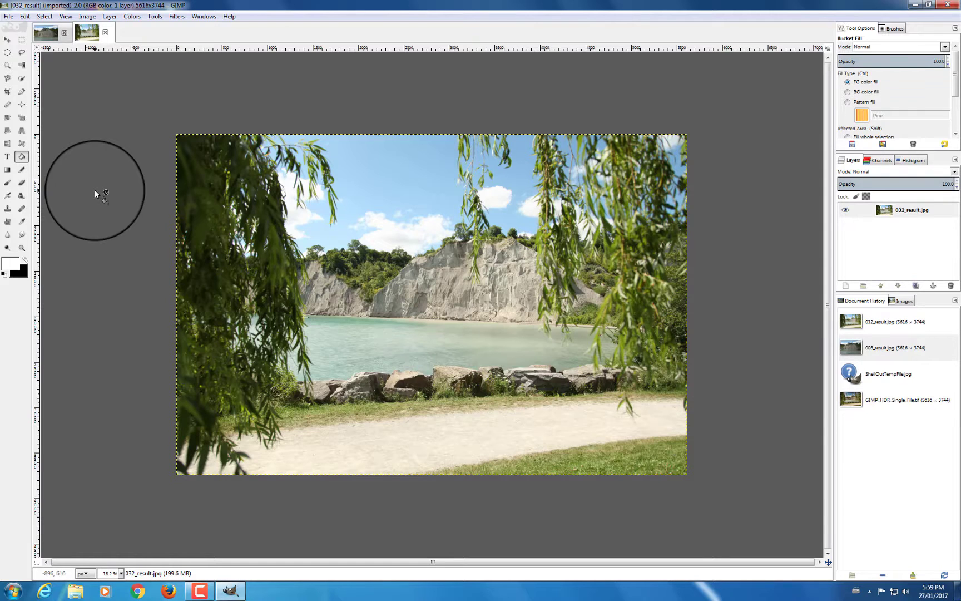
- Close the open images and quit GIMP
left_click(87, 33)
key("ctrl+w")
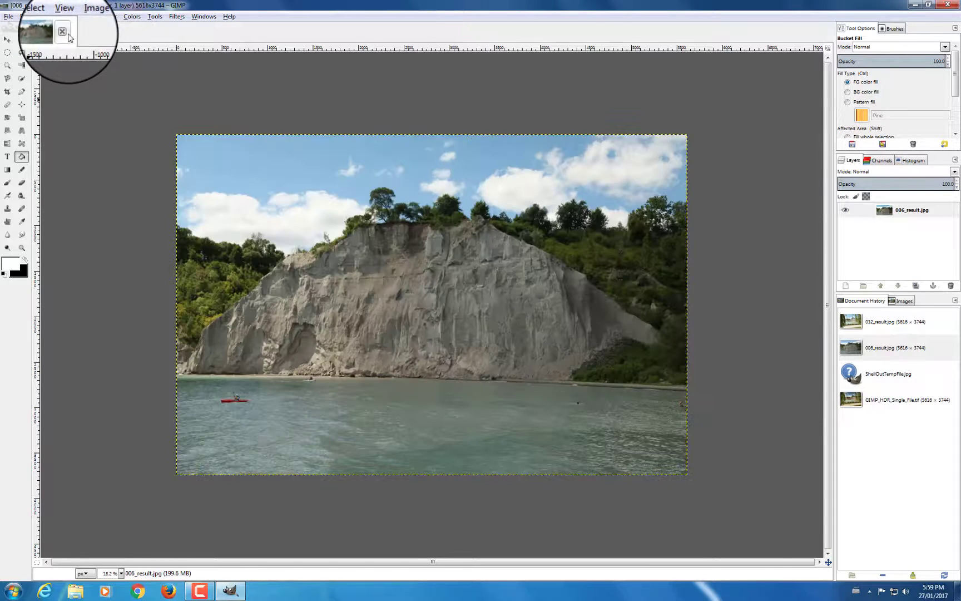
key("ctrl+w")
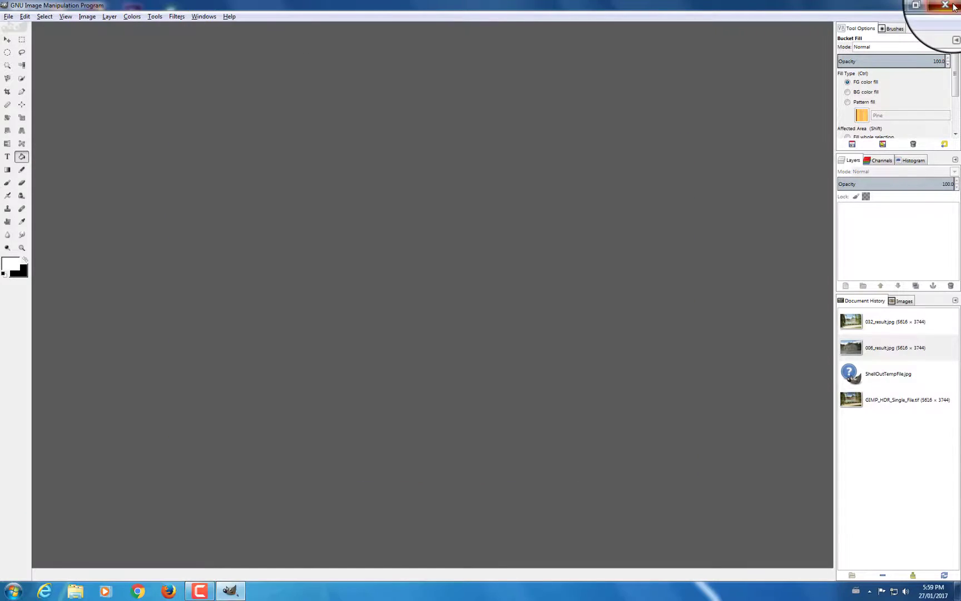
left_click(945, 3)
- Browse to your home folder under Local Disk (C:) > Users
left_click(12, 590)
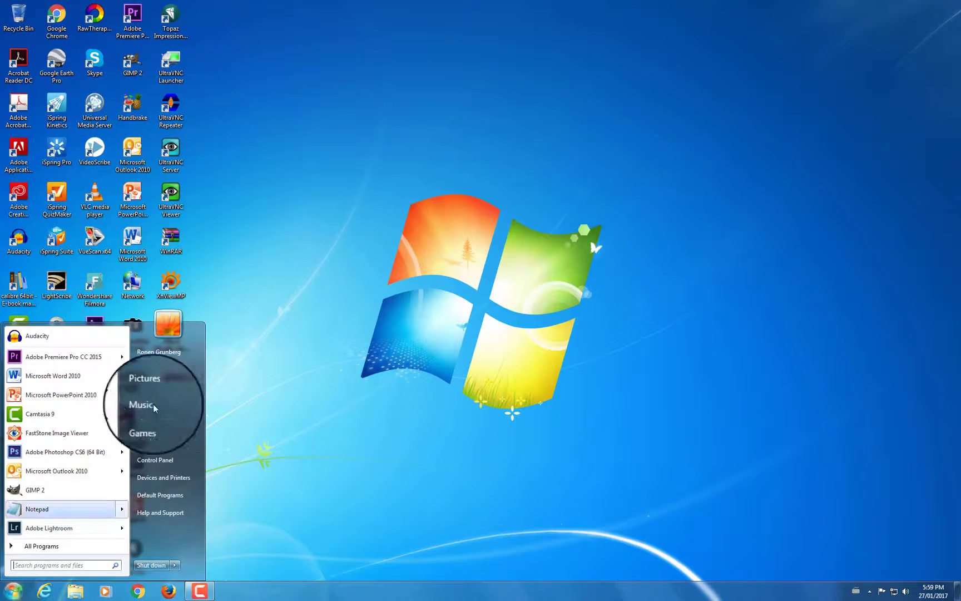
left_click(160, 437)
double_click(362, 89)
double_click(384, 147)
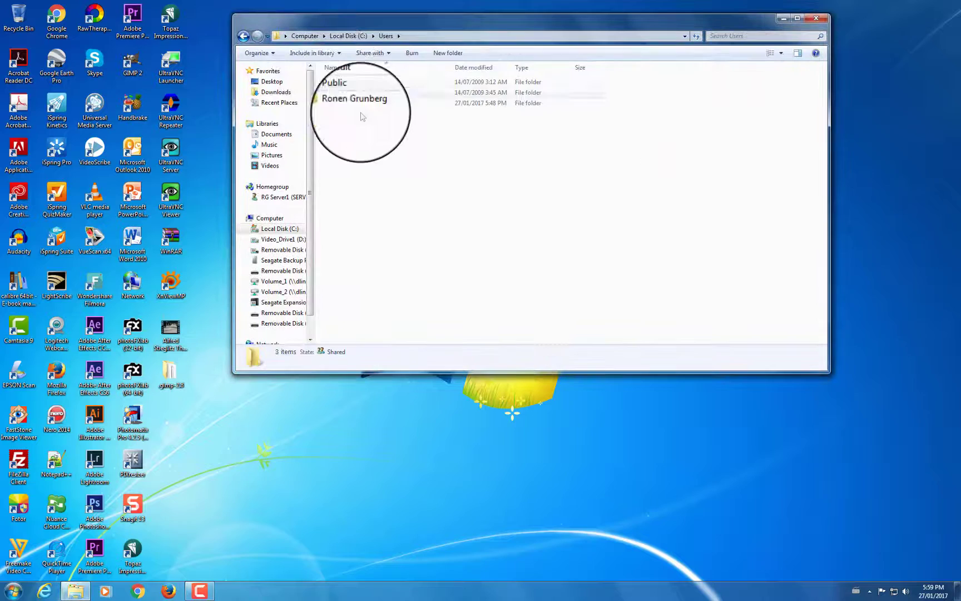
double_click(356, 103)
- Delete .gimp-2.8 and copy the desktop gimp-2.8 backup into the home folder
right_click(349, 82)
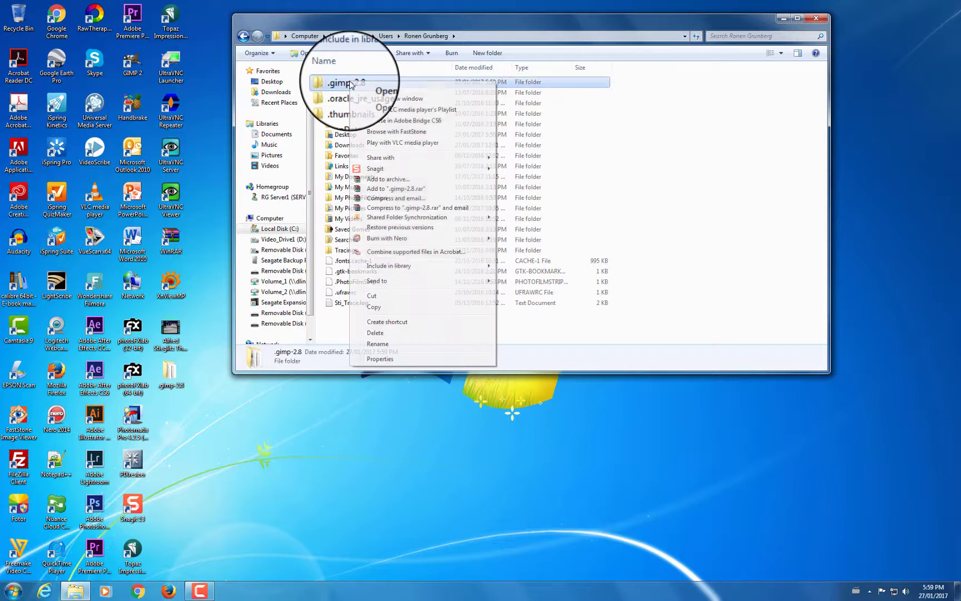
left_click(410, 333)
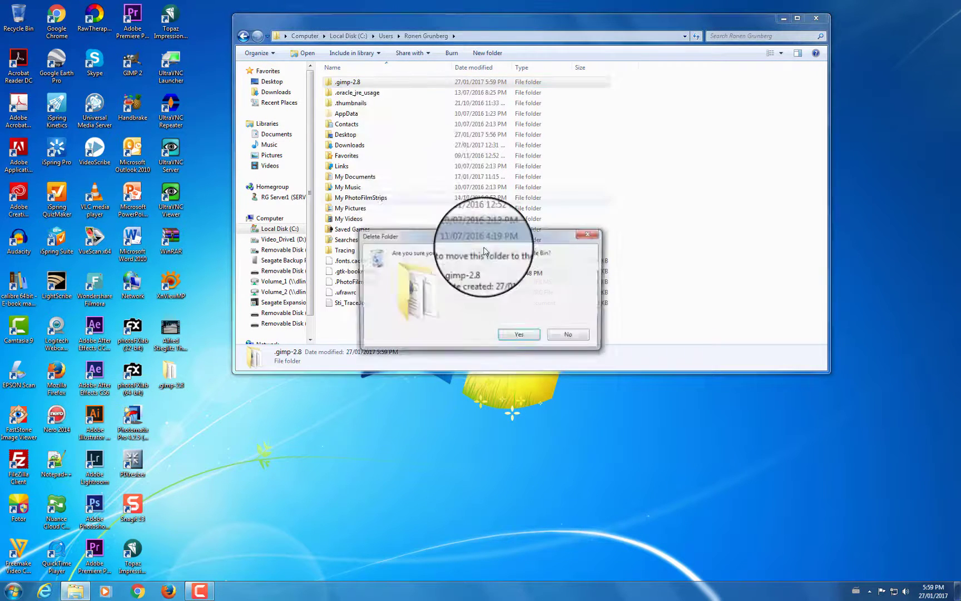
left_click(519, 333)
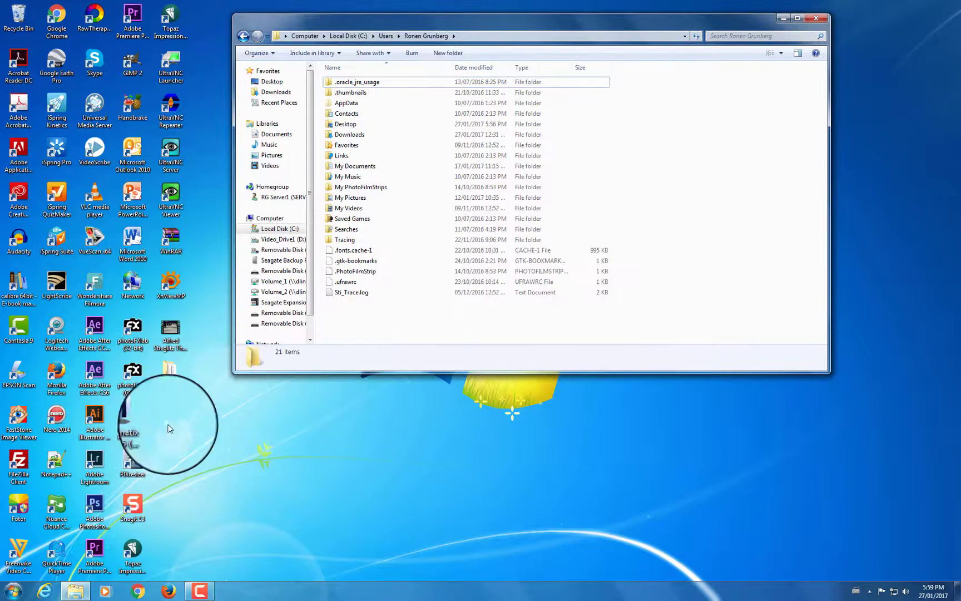
left_click_drag(163, 377, 683, 290)
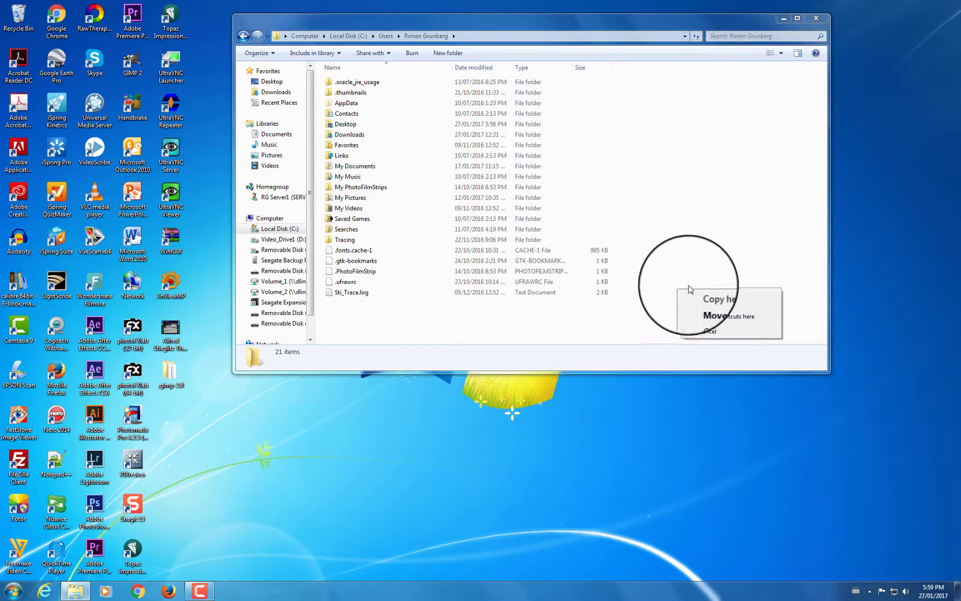
left_click(715, 296)
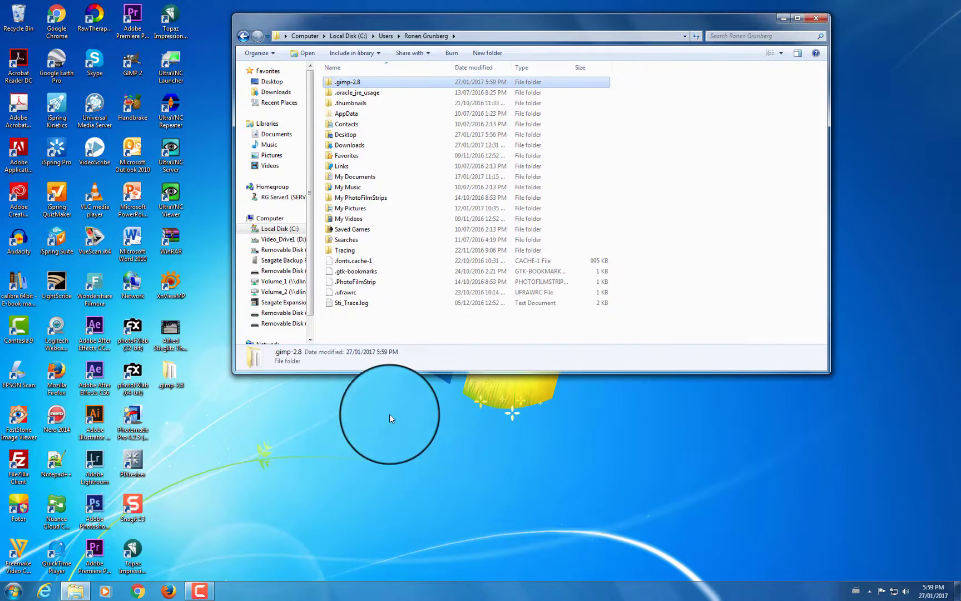
- Close Explorer, relaunch GIMP 2 from the Start menu, and nudge its main window
left_click(812, 17)
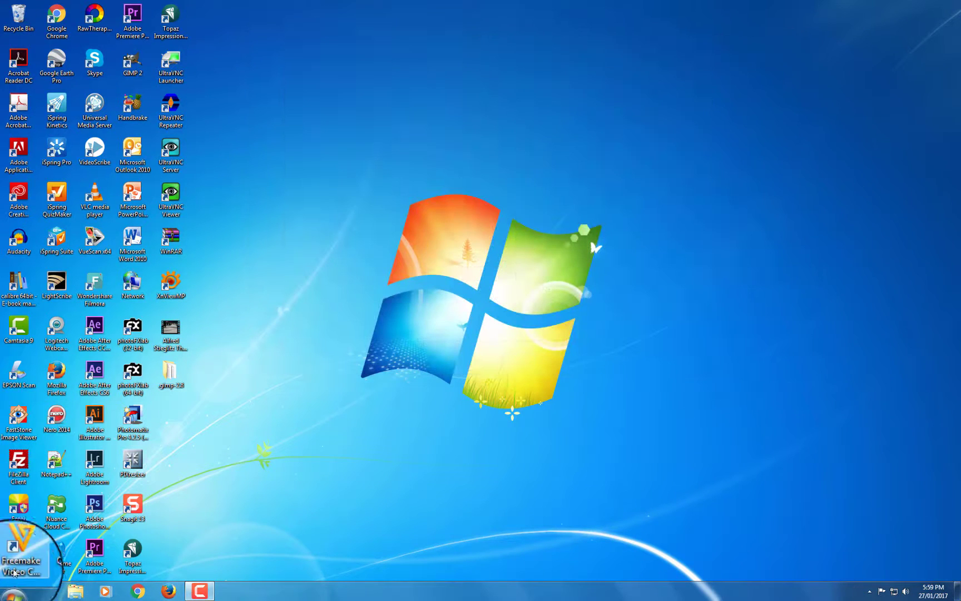
left_click(12, 591)
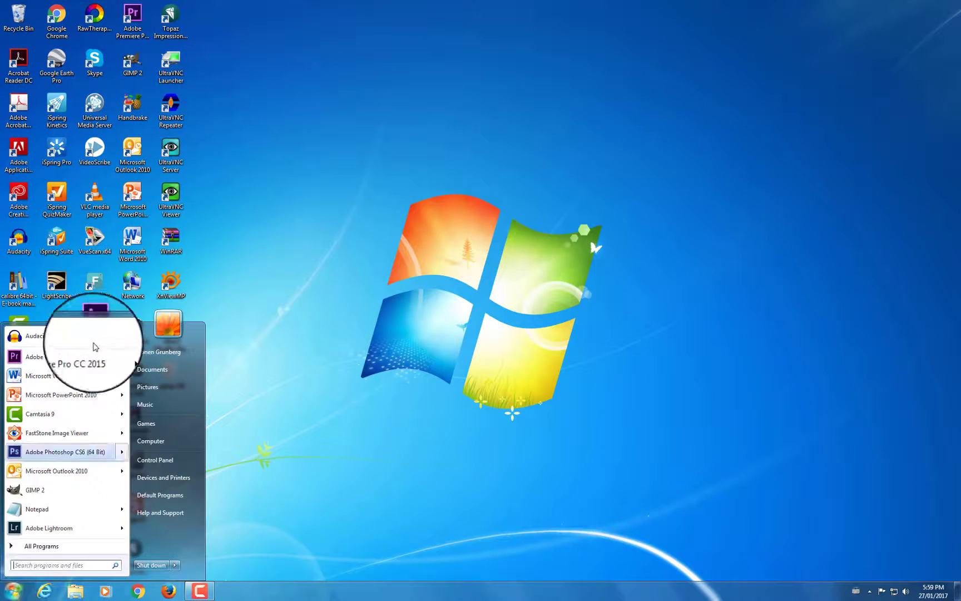
left_click(46, 492)
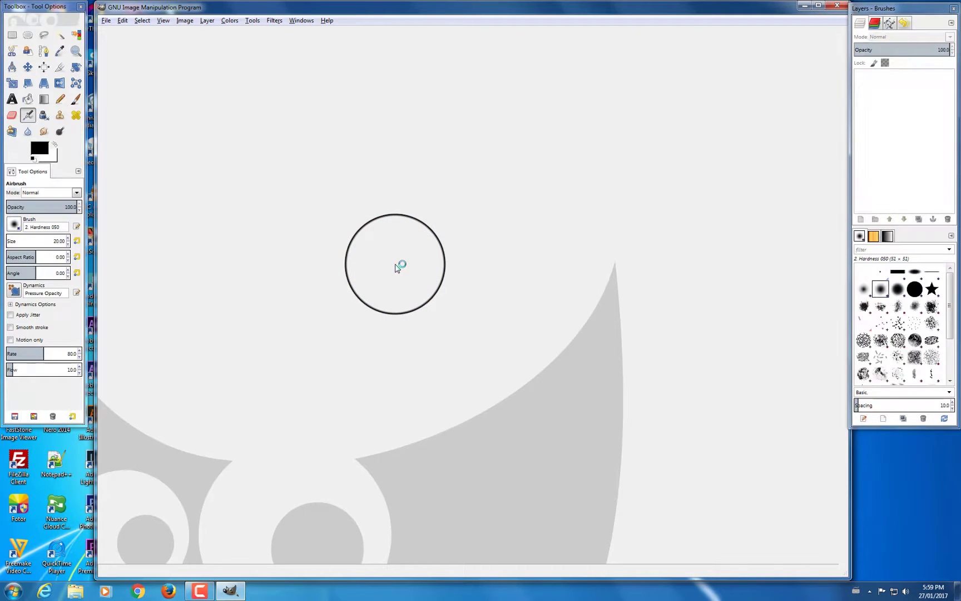
left_click_drag(447, 11, 443, 16)
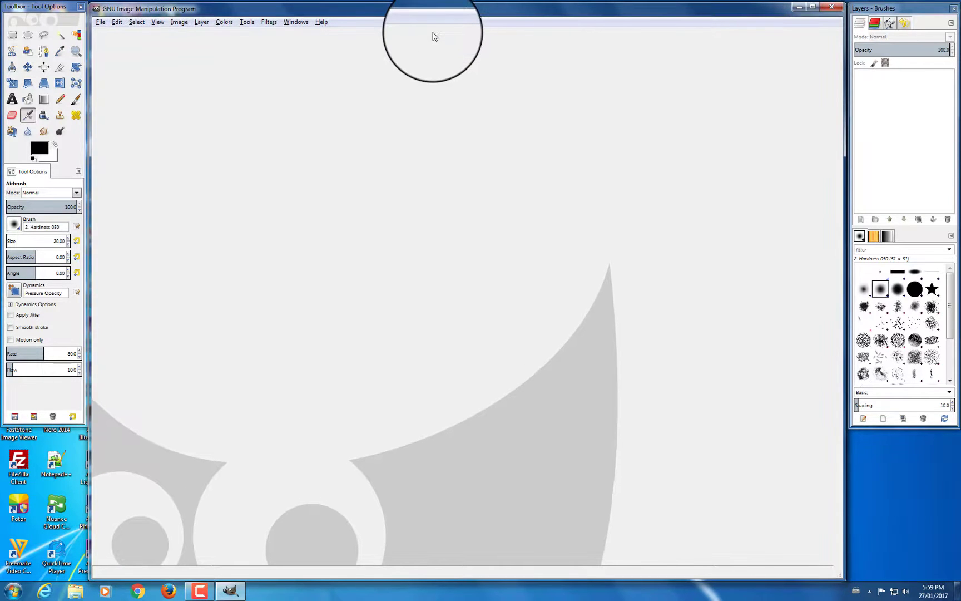